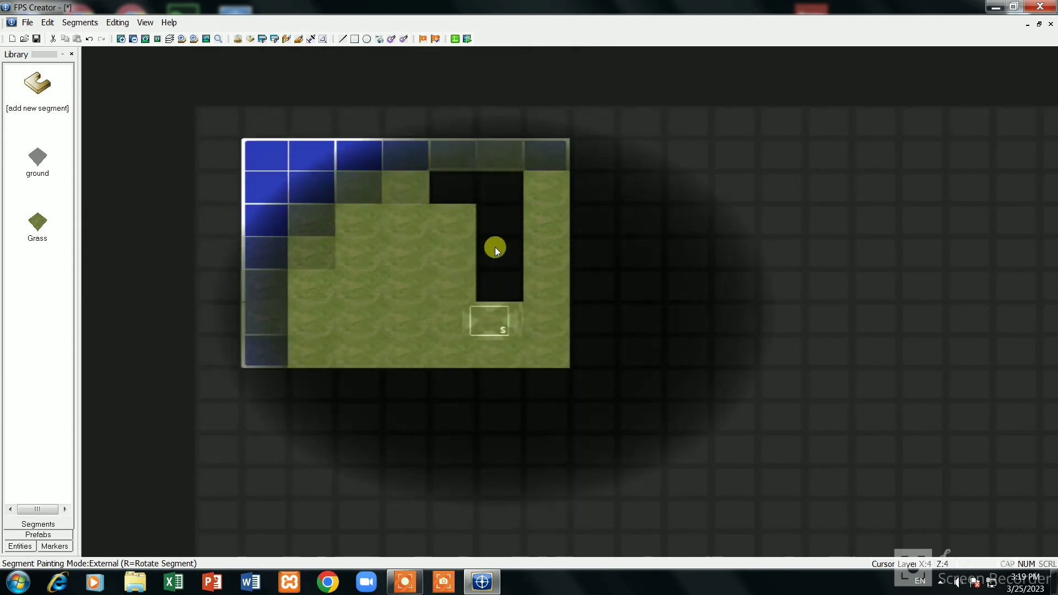
# Add the ww2 Chateau Grand Hallway Top room segment and paint a one-tile room and a larger extended room on the grass.
pyautogui.click(45, 110)
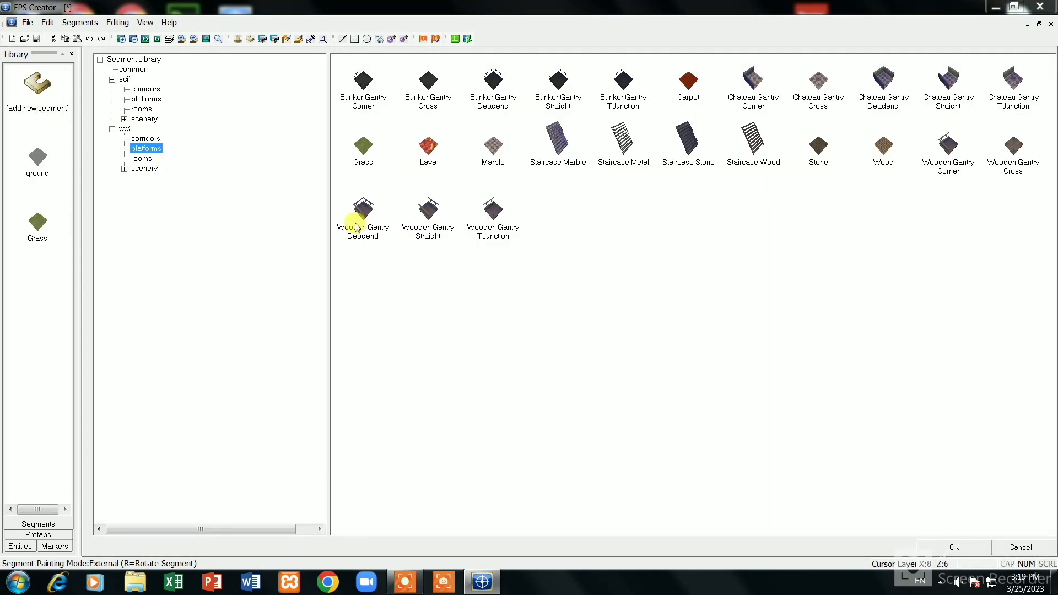
pyautogui.click(144, 149)
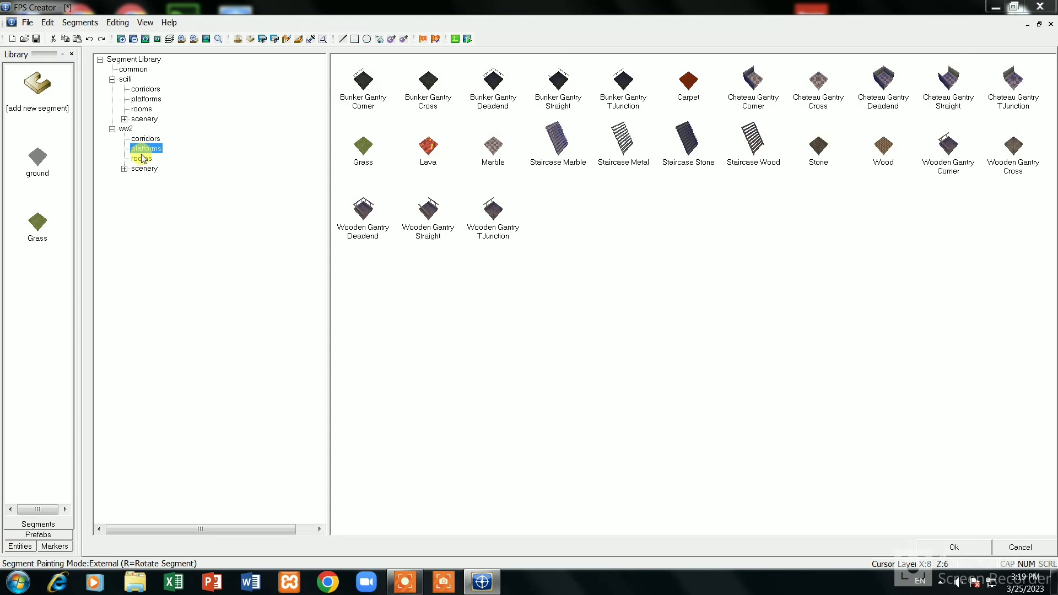
pyautogui.click(142, 158)
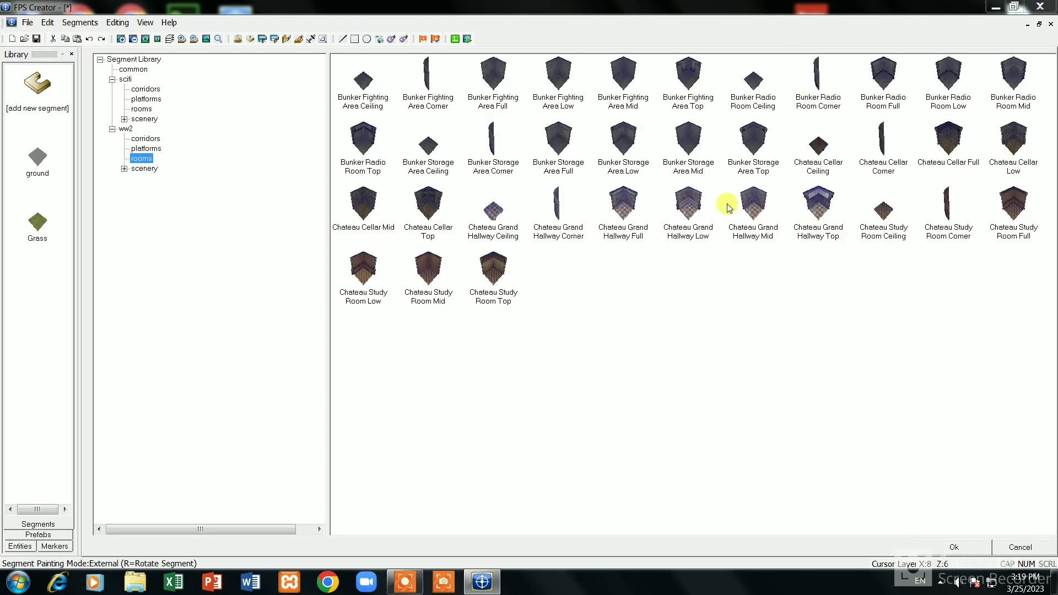
pyautogui.click(759, 216)
pyautogui.click(825, 220)
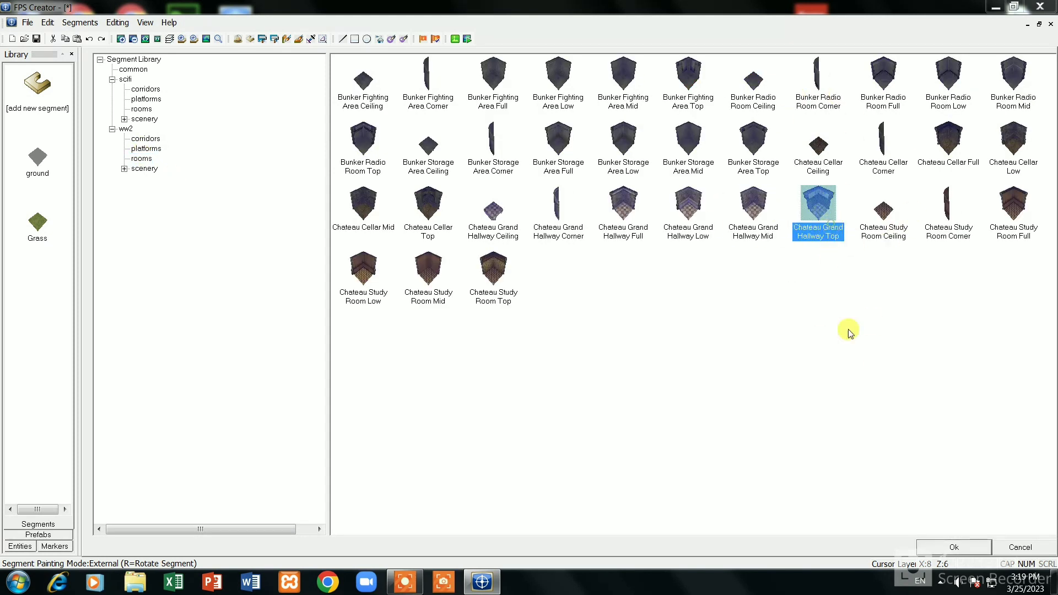
pyautogui.click(949, 548)
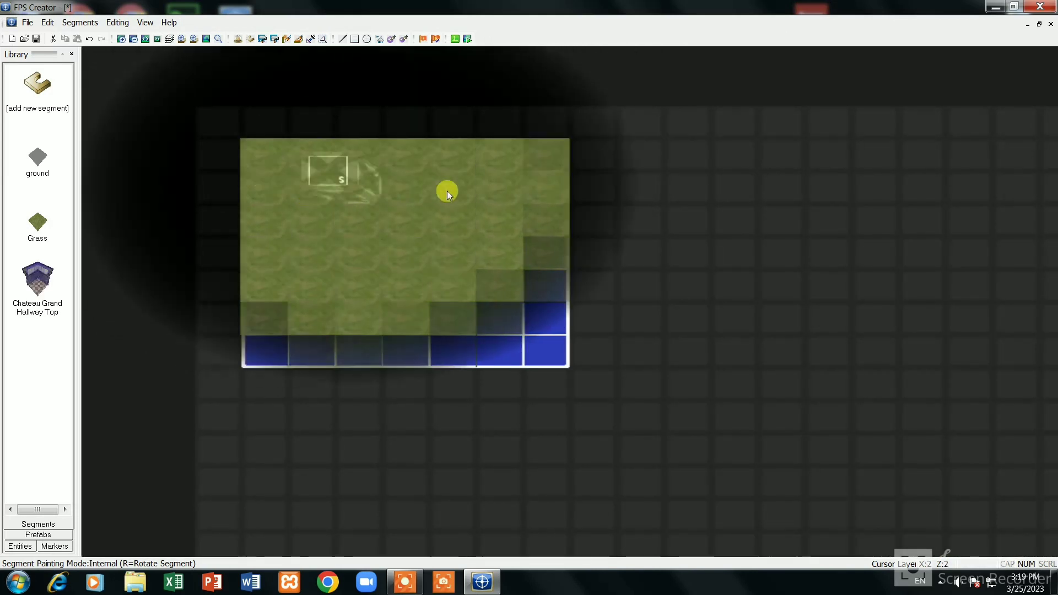
pyautogui.click(488, 180)
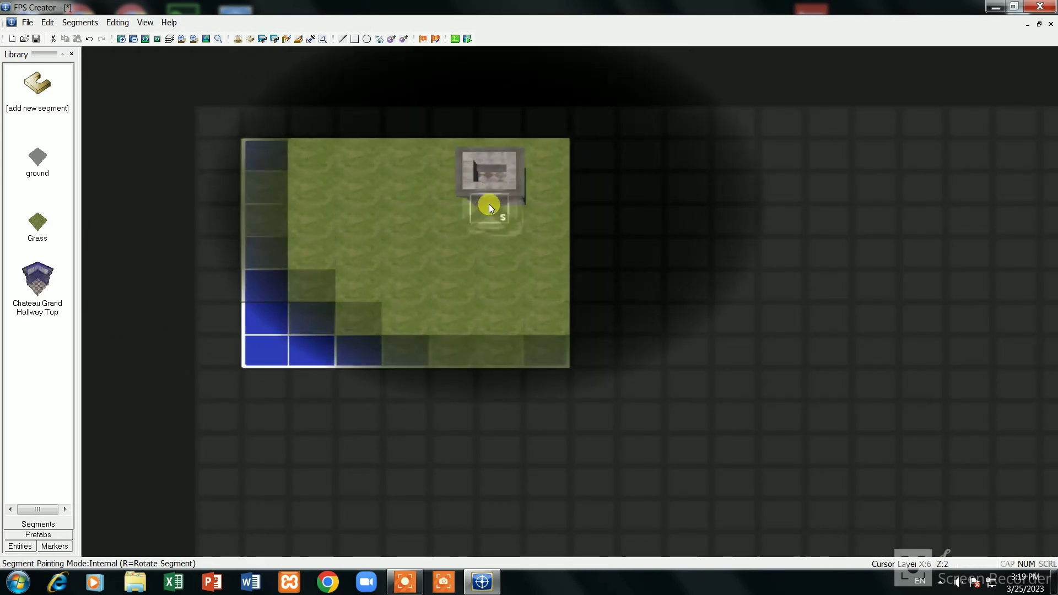
pyautogui.moveTo(294, 250)
pyautogui.mouseDown()
pyautogui.moveTo(293, 307)
pyautogui.moveTo(340, 312)
pyautogui.moveTo(342, 266)
pyautogui.moveTo(356, 283)
pyautogui.moveTo(393, 288)
pyautogui.moveTo(395, 315)
pyautogui.moveTo(400, 259)
pyautogui.moveTo(441, 282)
pyautogui.mouseUp()
# Add the ww2 scenery Wall Large segment to the segment library.
pyautogui.click(37, 84)
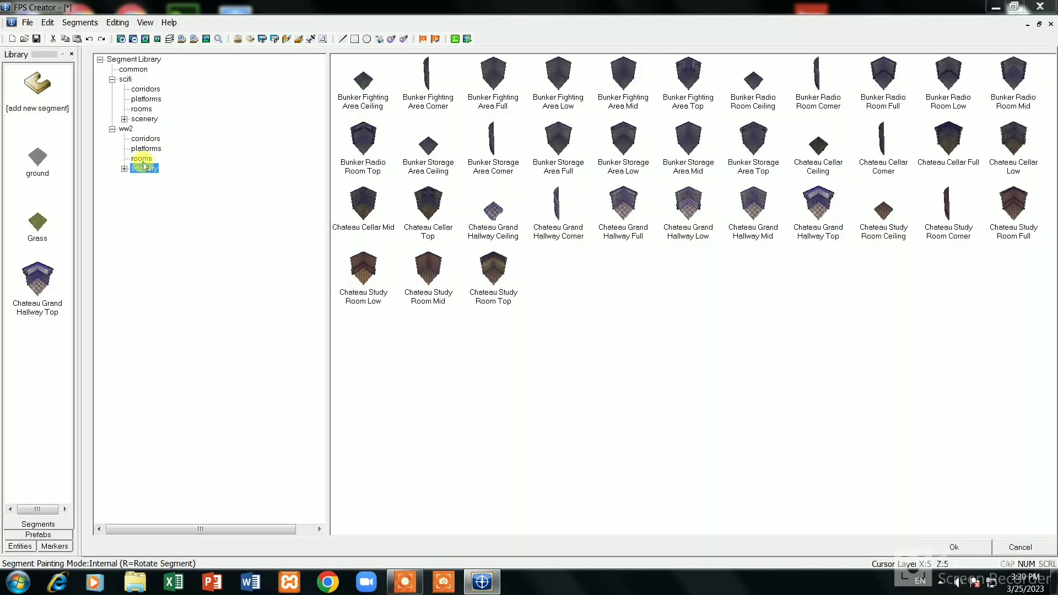
pyautogui.click(819, 287)
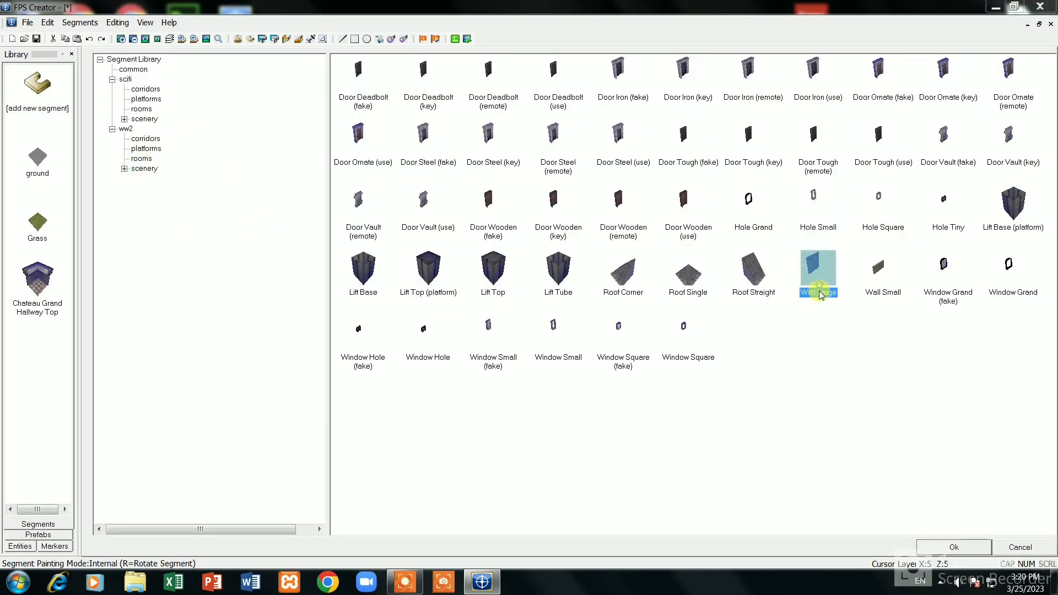
pyautogui.click(989, 542)
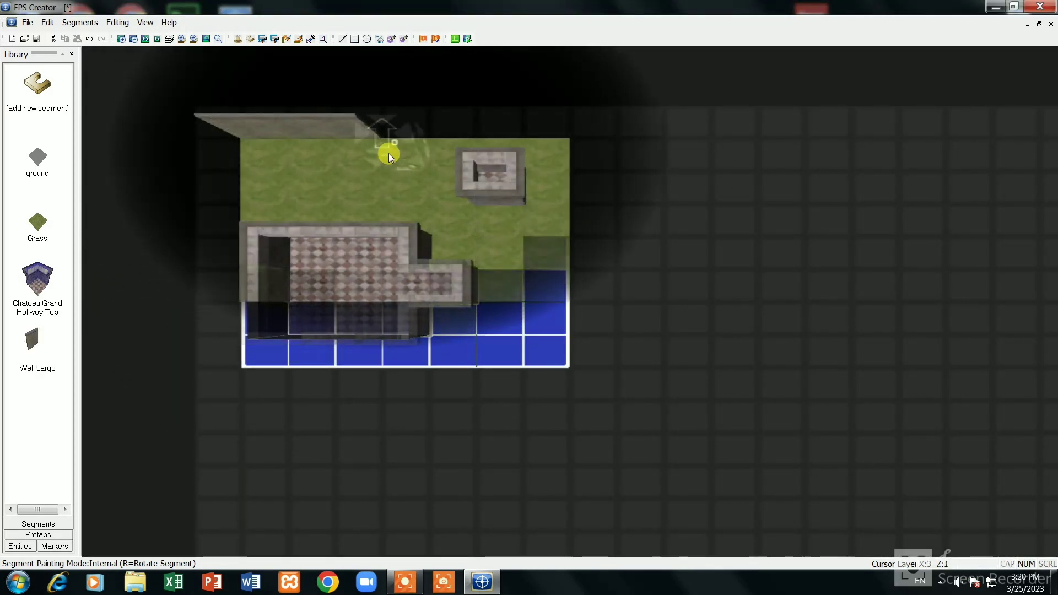
# Paint Wall Large segments along the upper and right edges of the grass area, rotating the segment at the corner.
pyautogui.press('Right')
pyautogui.press('Right')
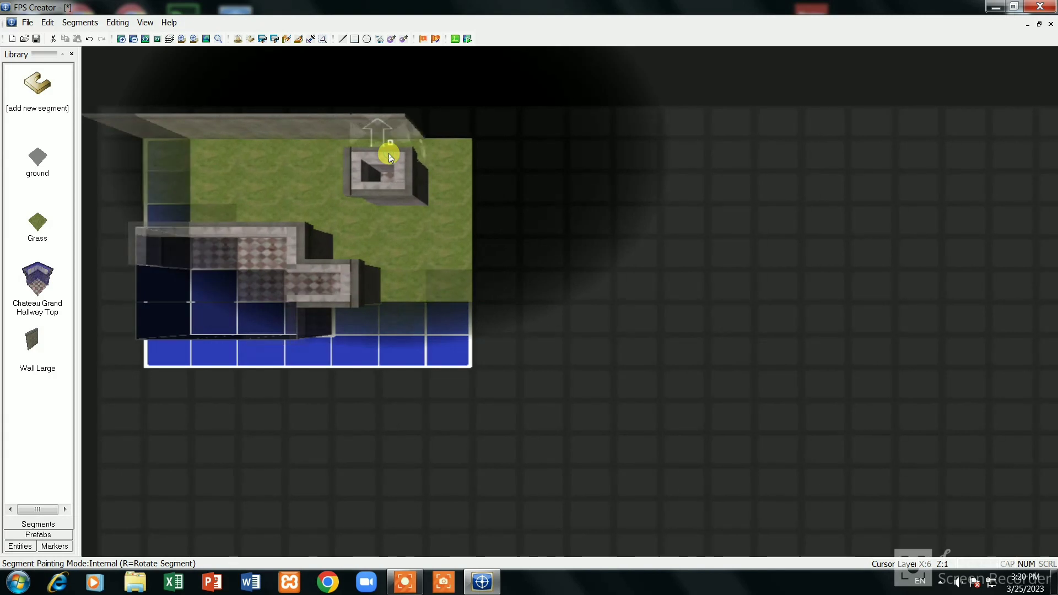
pyautogui.press('Right')
pyautogui.press('r')
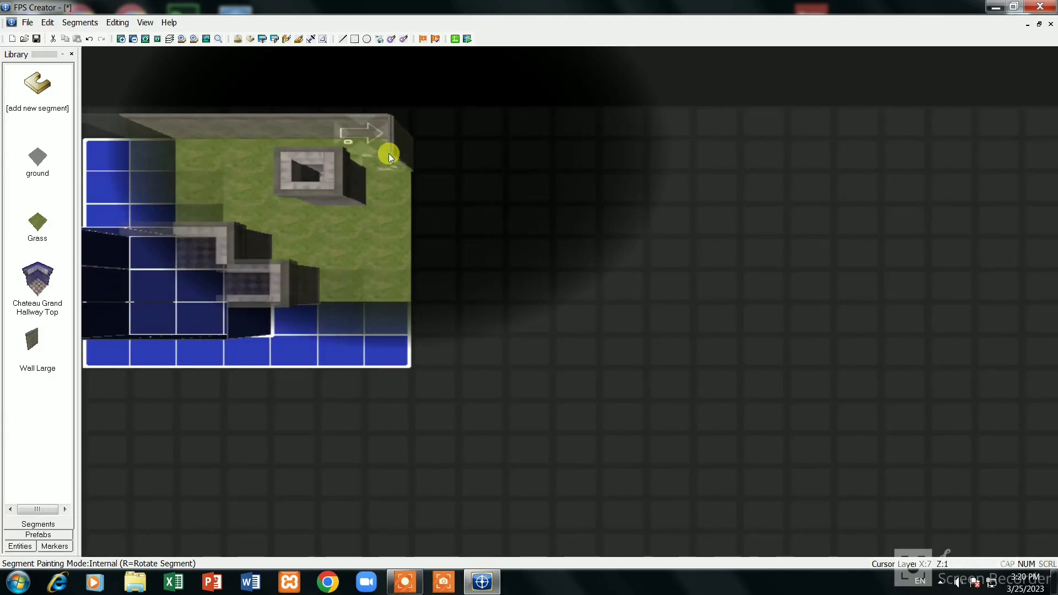
pyautogui.press('Down')
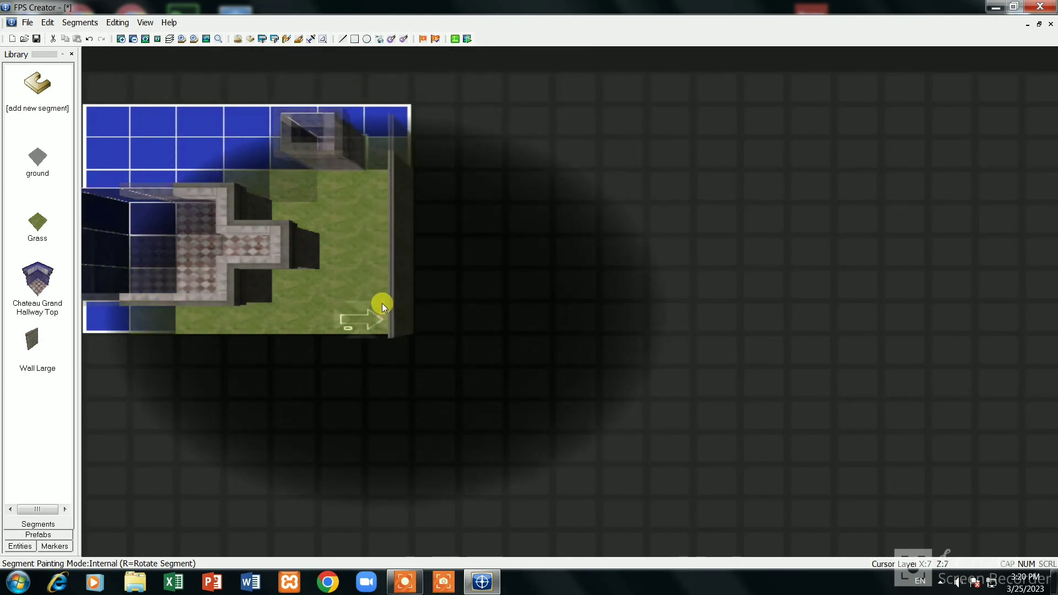
# Continue the large wall along the lower and left edges of the grass to close the enclosure.
pyautogui.press('Left')
pyautogui.press('r')
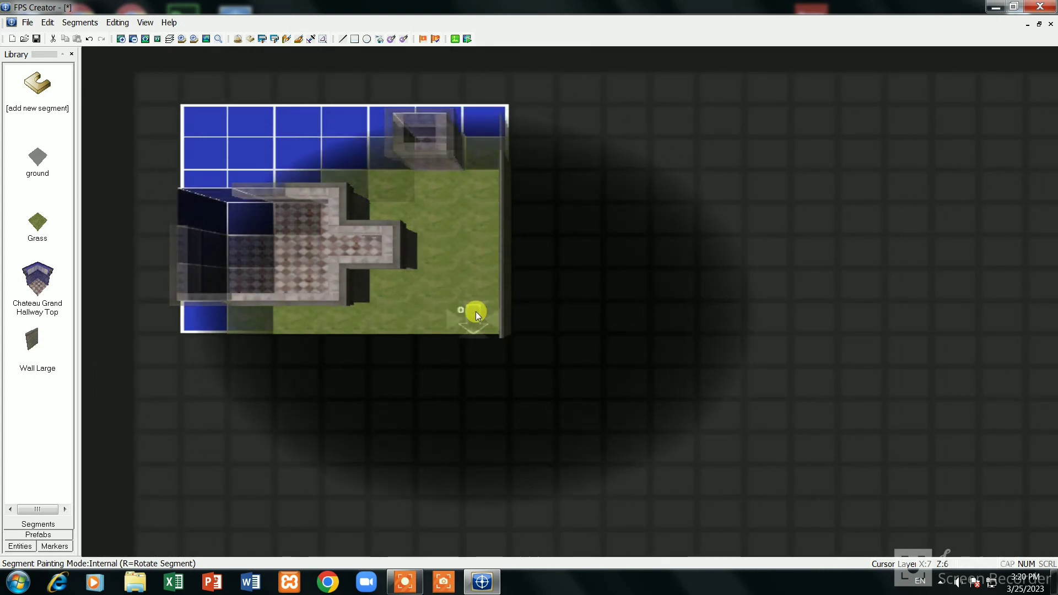
pyautogui.press('Left')
pyautogui.press('Left')
pyautogui.press('Left')
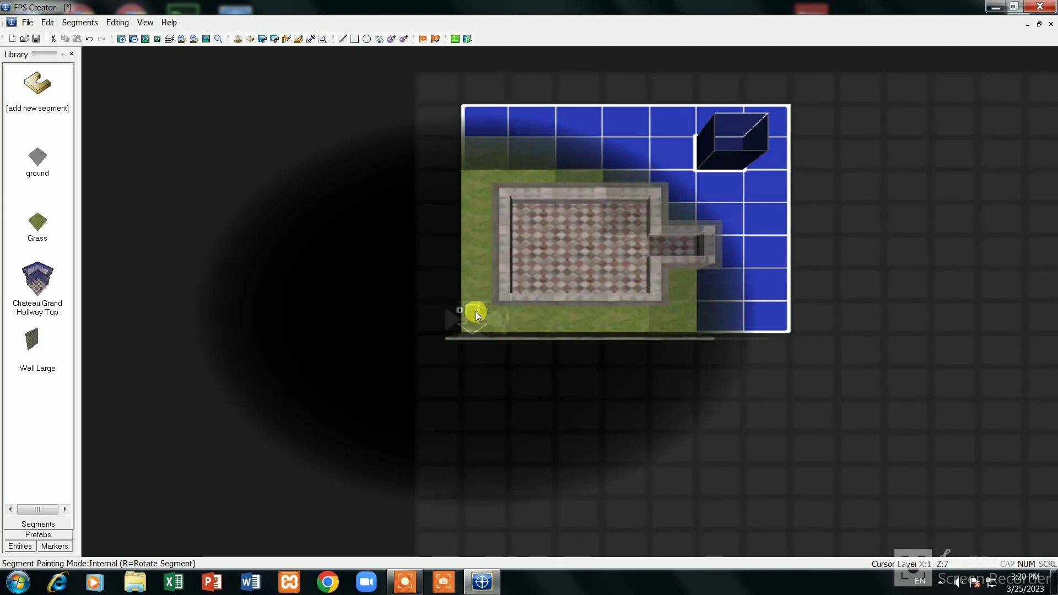
pyautogui.press('Up')
pyautogui.press('Up')
pyautogui.press('Up')
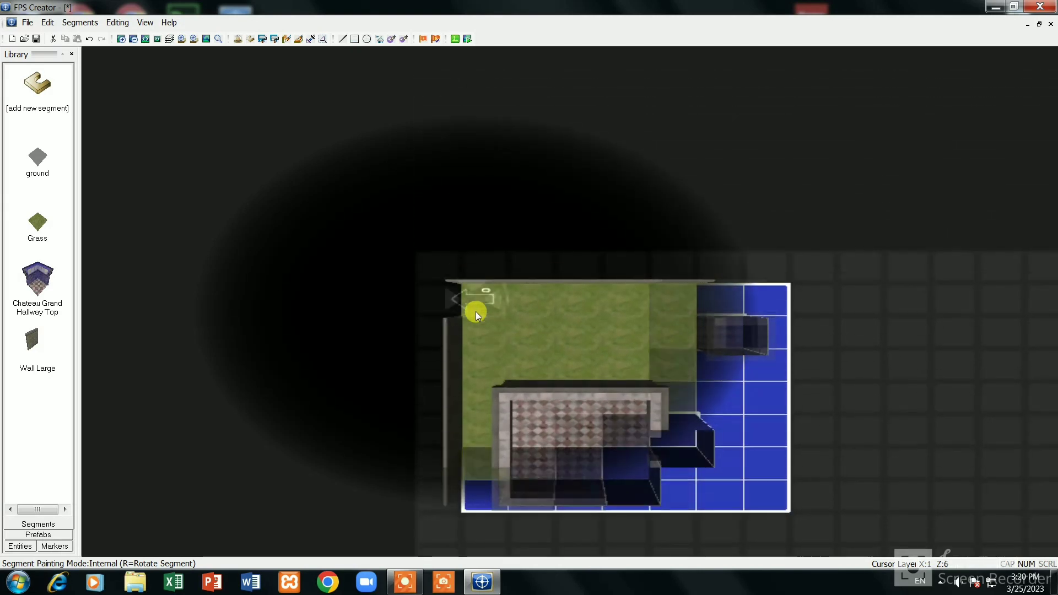
# Add the ww2 scenery Window Grand (fake) segment to the library and dismiss the antivirus licence notice.
pyautogui.click(37, 88)
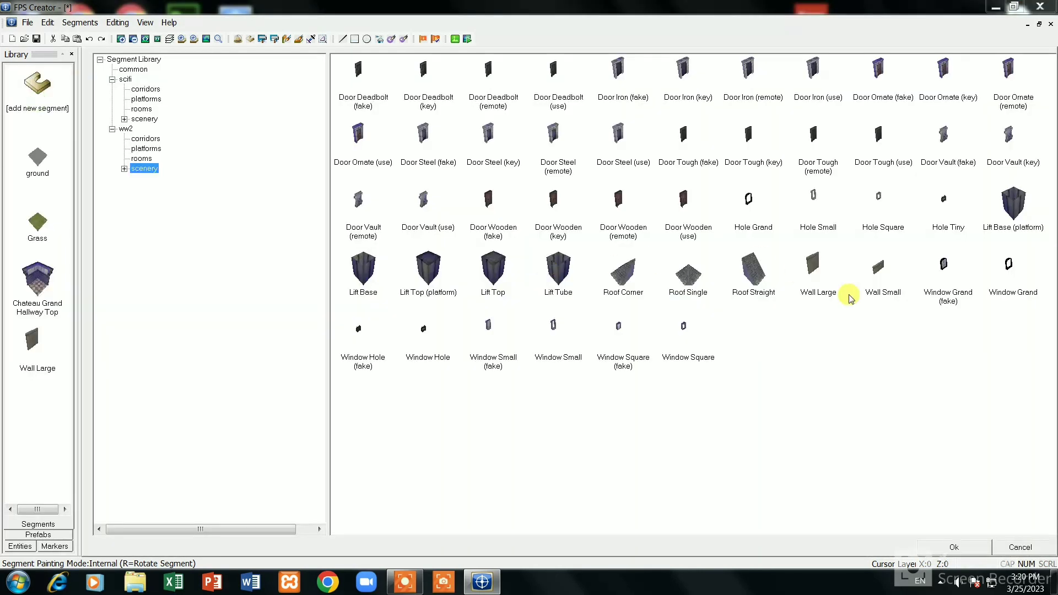
pyautogui.click(947, 306)
pyautogui.click(963, 542)
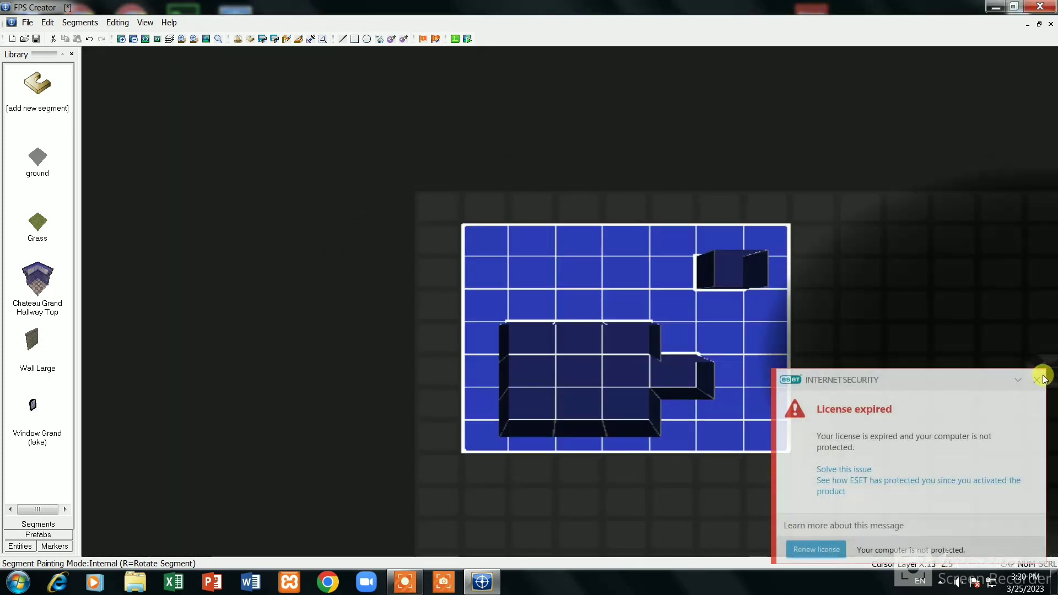
pyautogui.click(1038, 380)
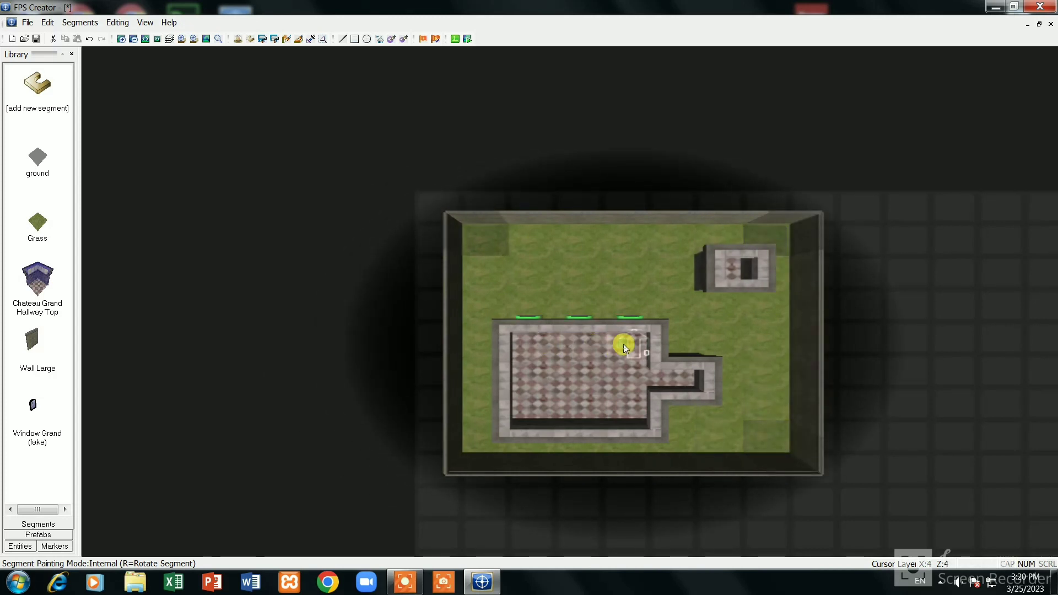
# Place Window Grand (fake) segments along the upper and lower walls of the large room.
pyautogui.click(623, 344)
pyautogui.click(623, 404)
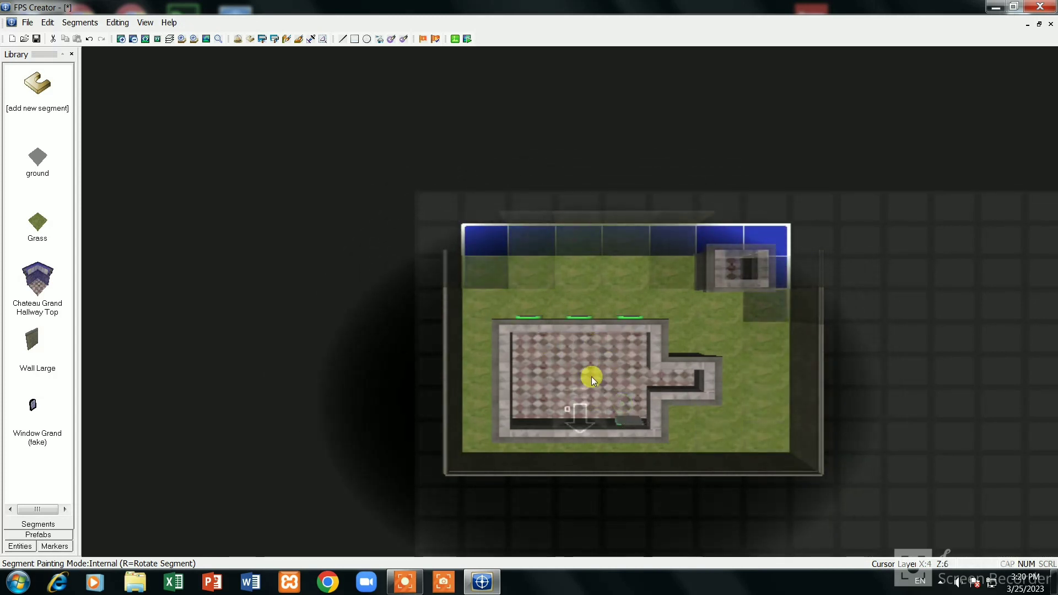
pyautogui.click(587, 394)
pyautogui.click(537, 402)
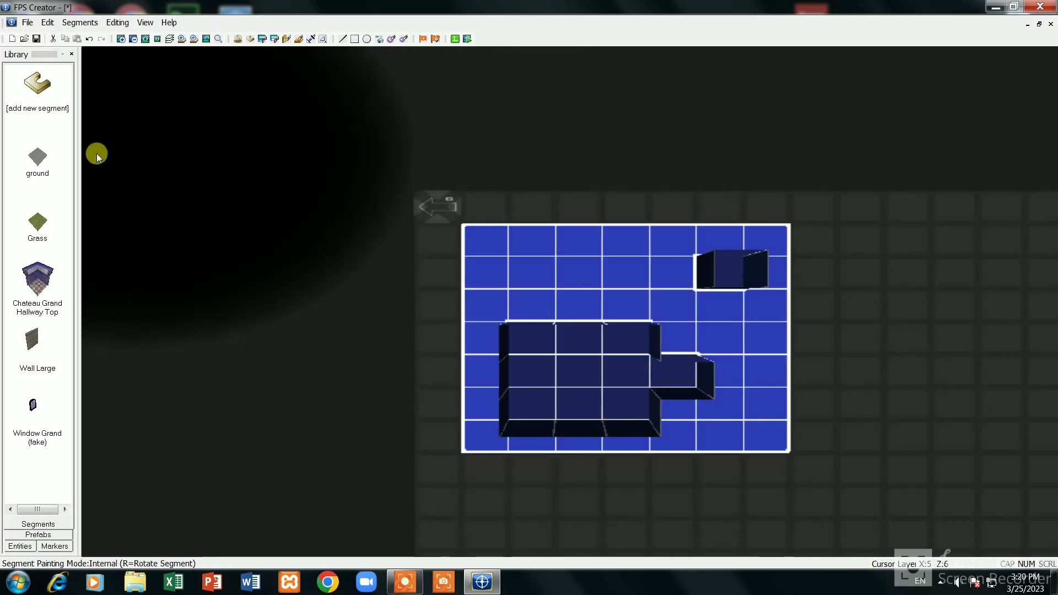
# Add the scifi scenery Door Control Room (use) segment and place it at the end of the large room's extension.
pyautogui.click(55, 110)
pyautogui.click(141, 109)
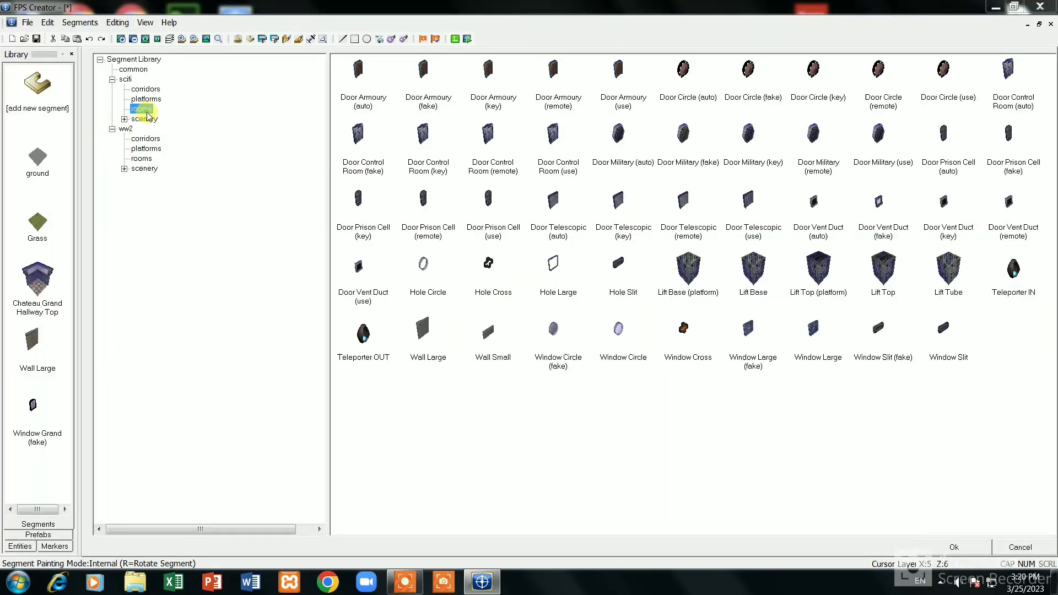
pyautogui.click(142, 150)
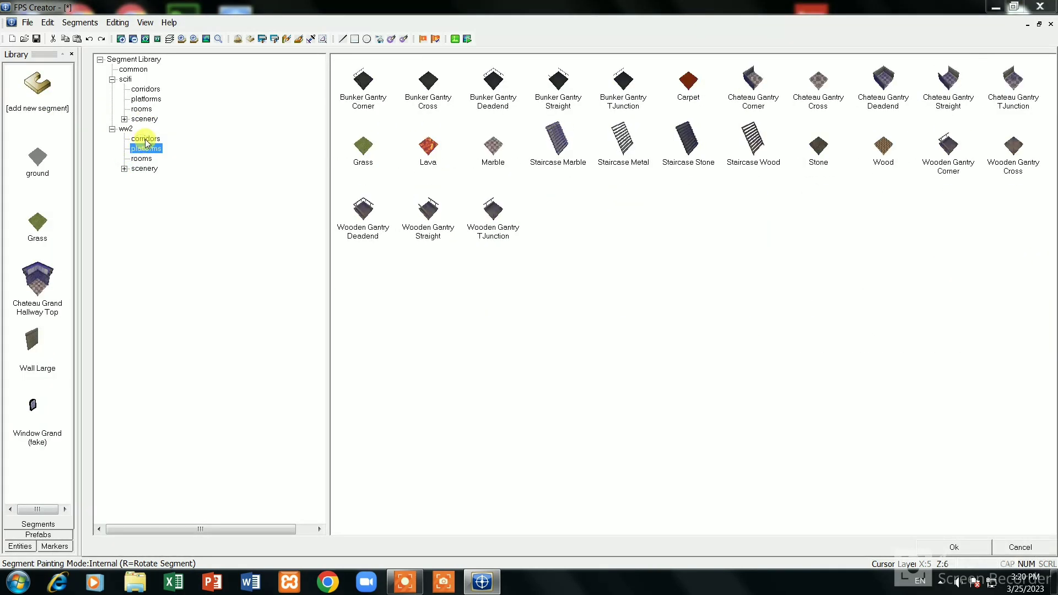
pyautogui.click(145, 169)
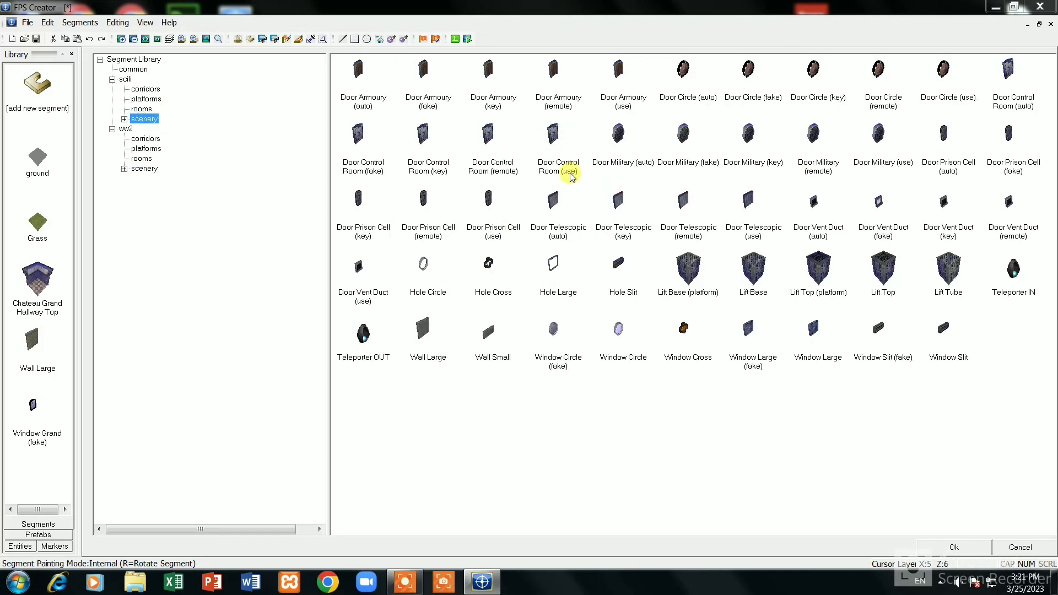
pyautogui.click(564, 162)
pyautogui.click(935, 543)
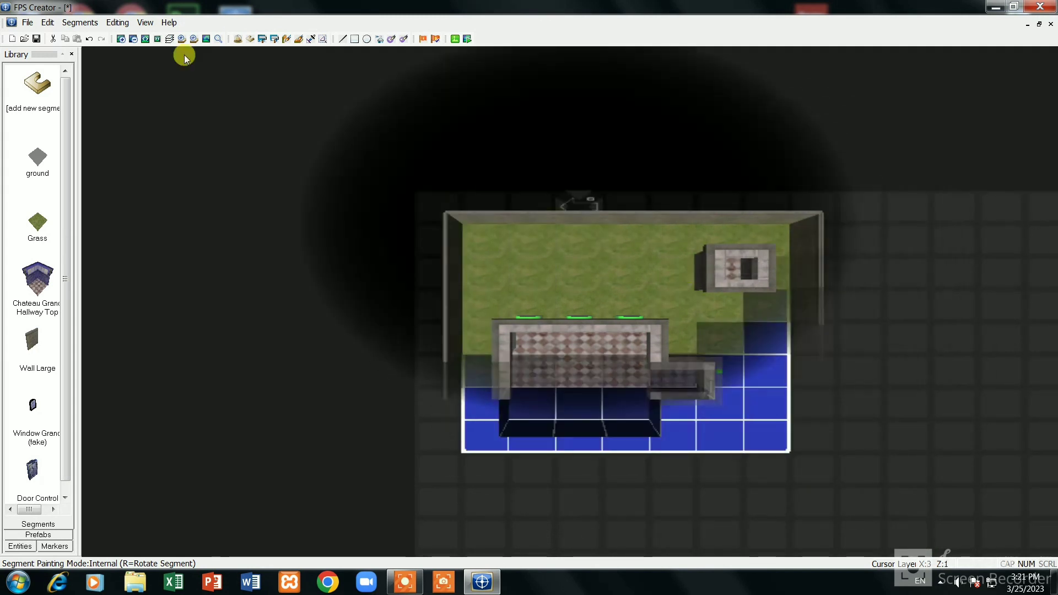
# Add the scifi scenery Door Control Room (key) segment and place it on the small room's lower wall.
pyautogui.click(29, 102)
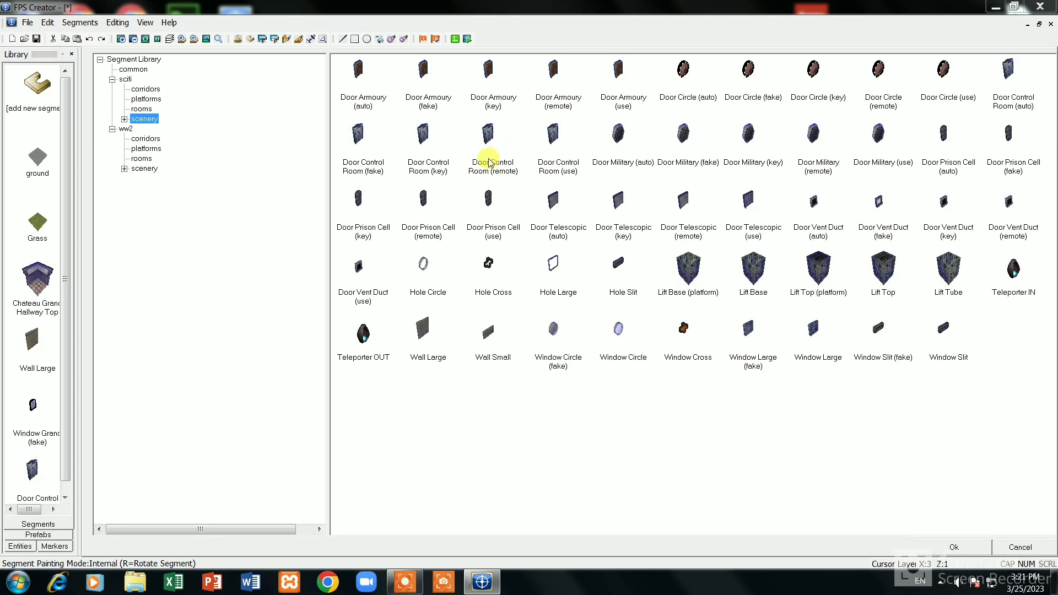
pyautogui.click(418, 164)
pyautogui.click(959, 548)
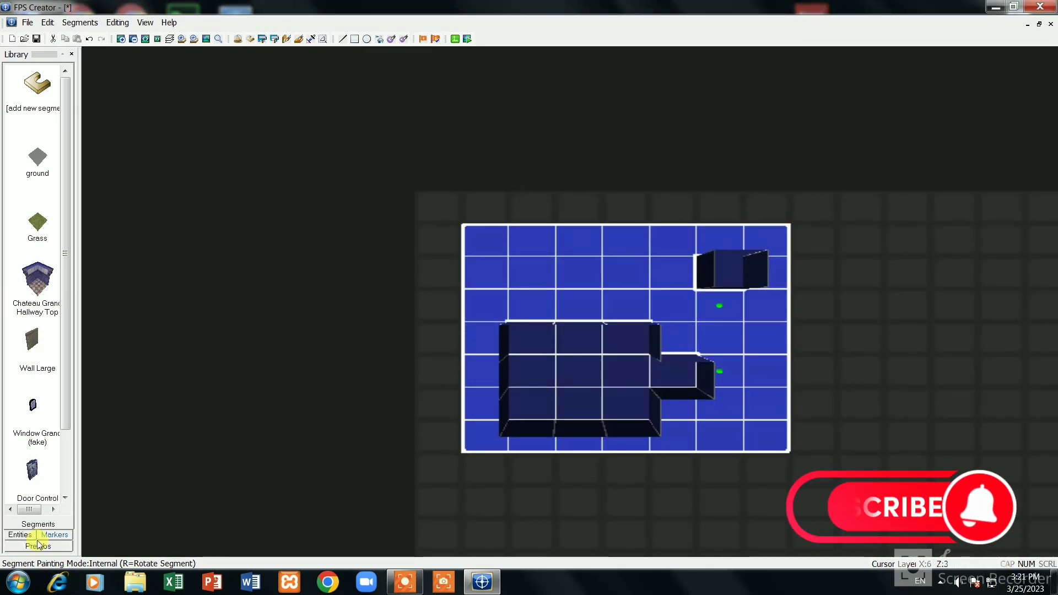
# Place a Player Start marker on the grass in the enclosure's lower-right corner.
pyautogui.click(54, 535)
pyautogui.click(38, 88)
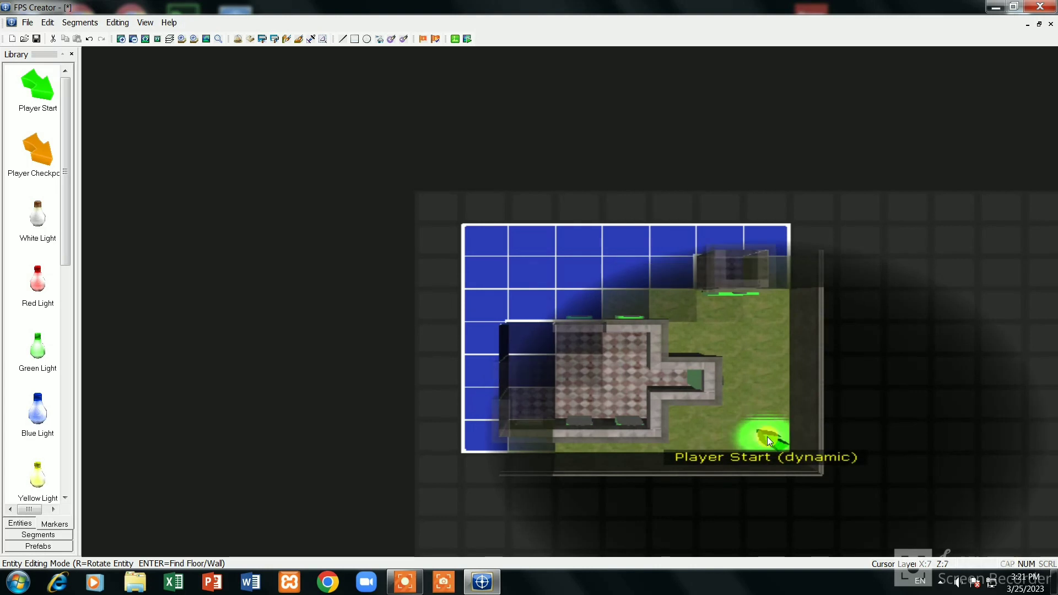
pyautogui.click(765, 437)
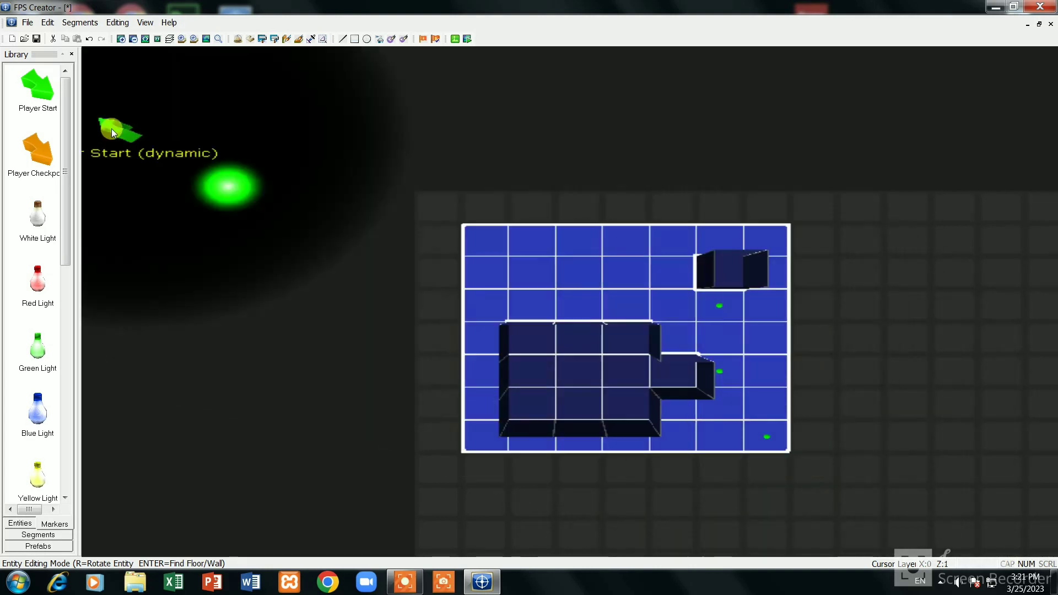
# Place a Win Zone marker inside the small one-tile room.
pyautogui.scroll(-6, 65, 248)
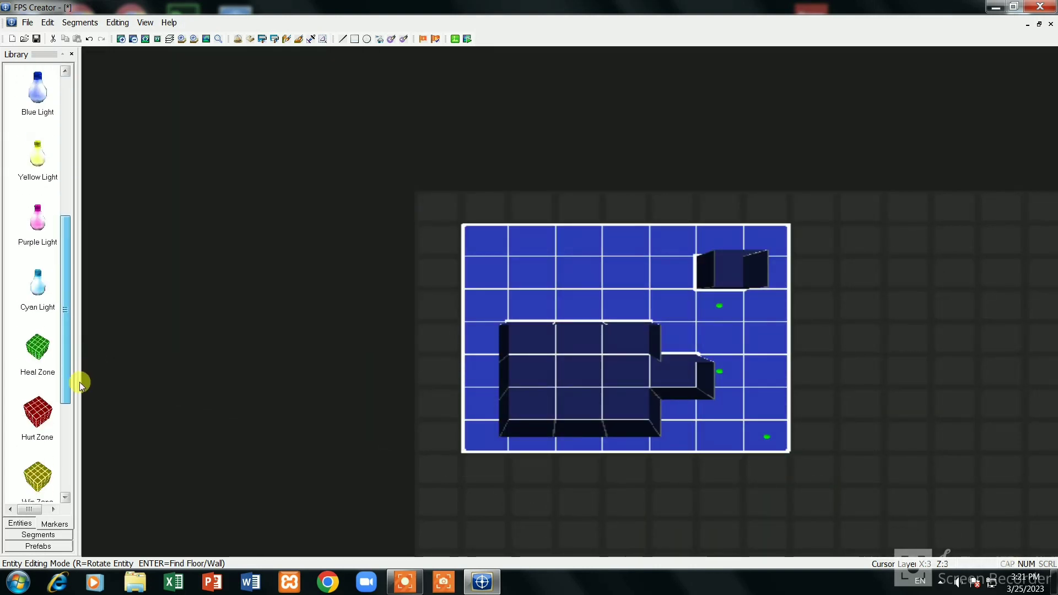
pyautogui.click(38, 344)
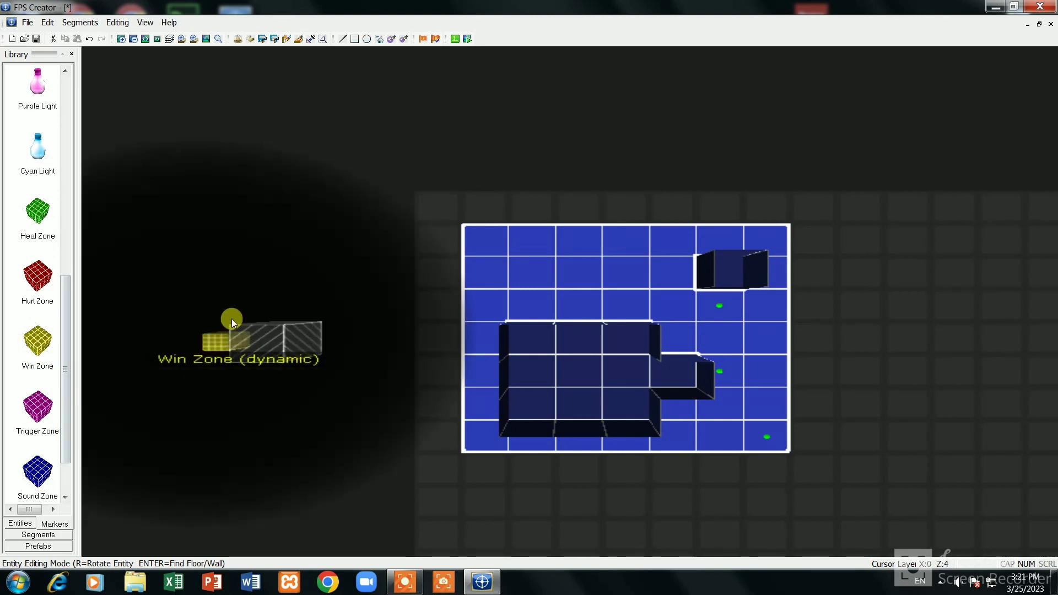
pyautogui.click(721, 277)
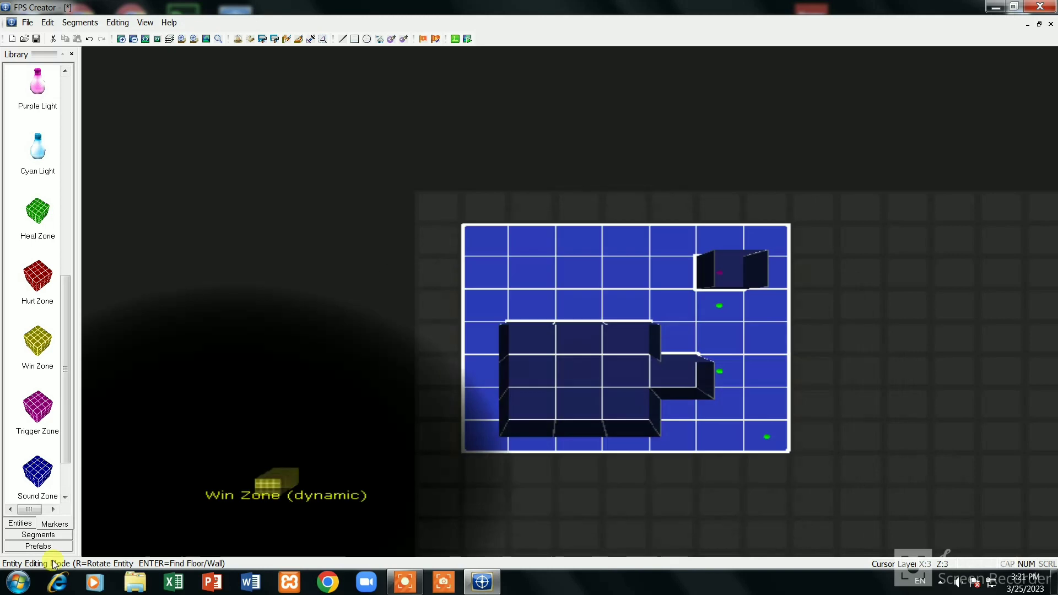
# Add the ww2 furniturec entity tablea and place two tables side by side along the large room's upper wall.
pyautogui.click(39, 535)
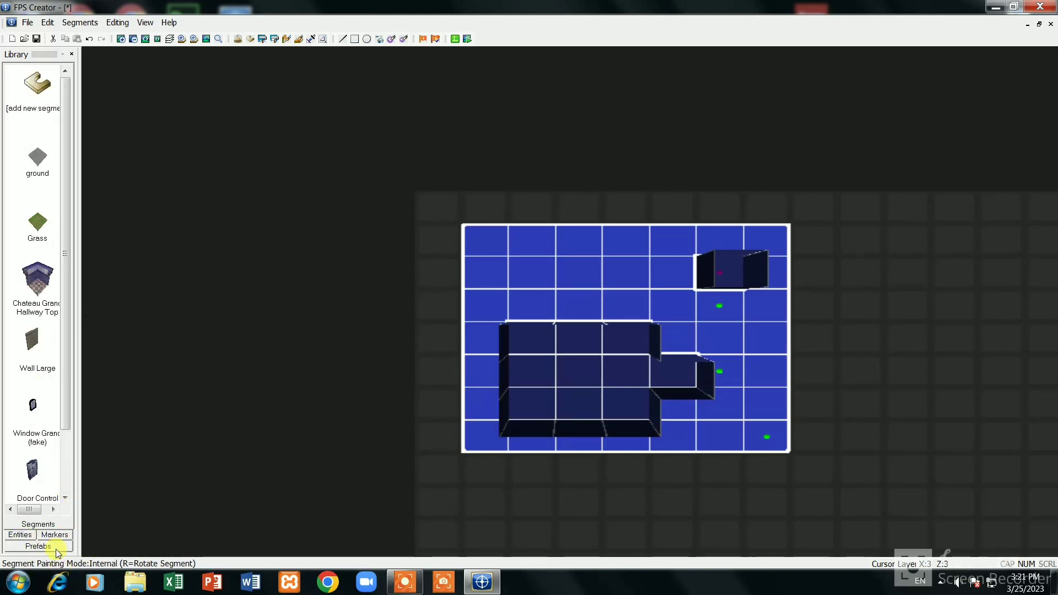
pyautogui.click(20, 534)
pyautogui.click(38, 102)
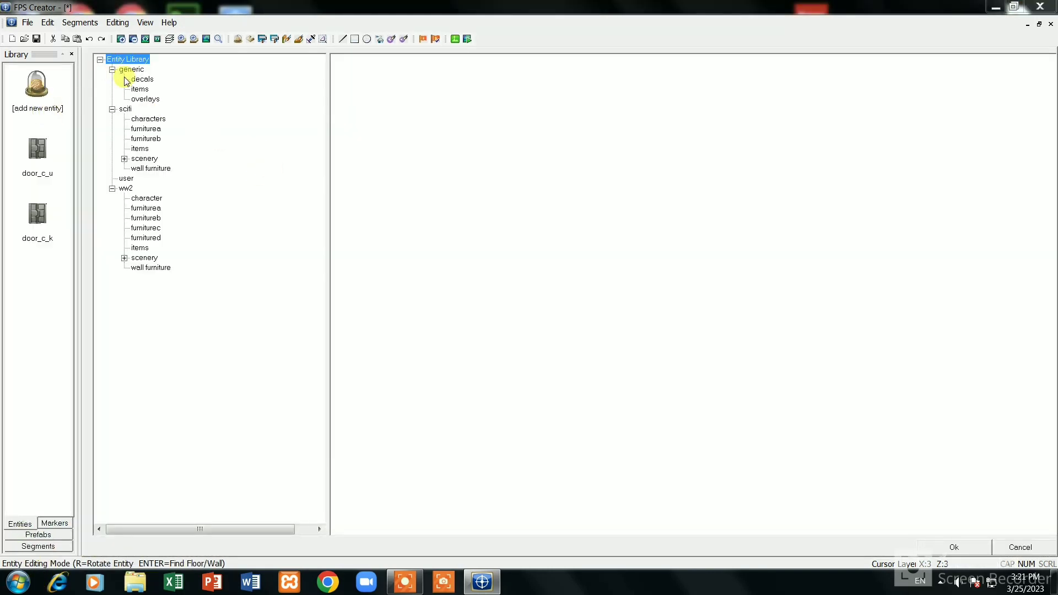
pyautogui.click(135, 80)
pyautogui.click(139, 89)
pyautogui.click(145, 128)
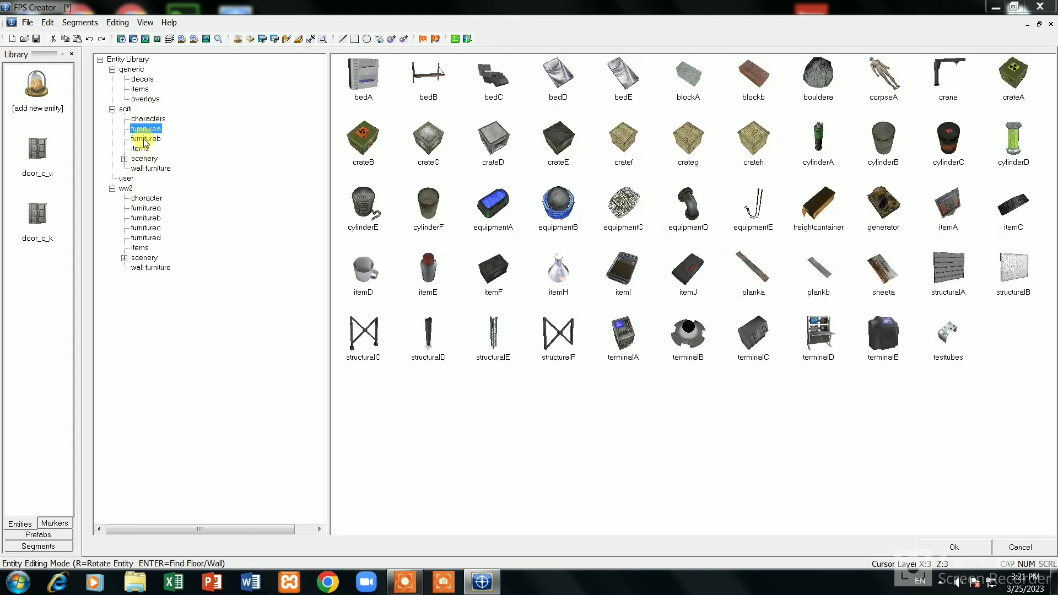
pyautogui.click(147, 226)
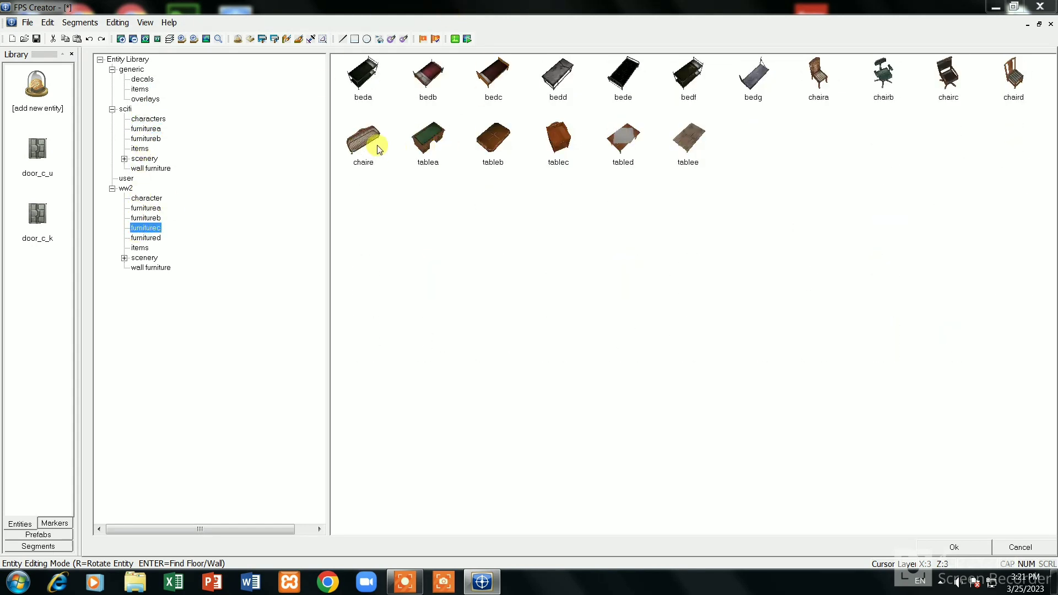
pyautogui.click(418, 139)
pyautogui.click(968, 544)
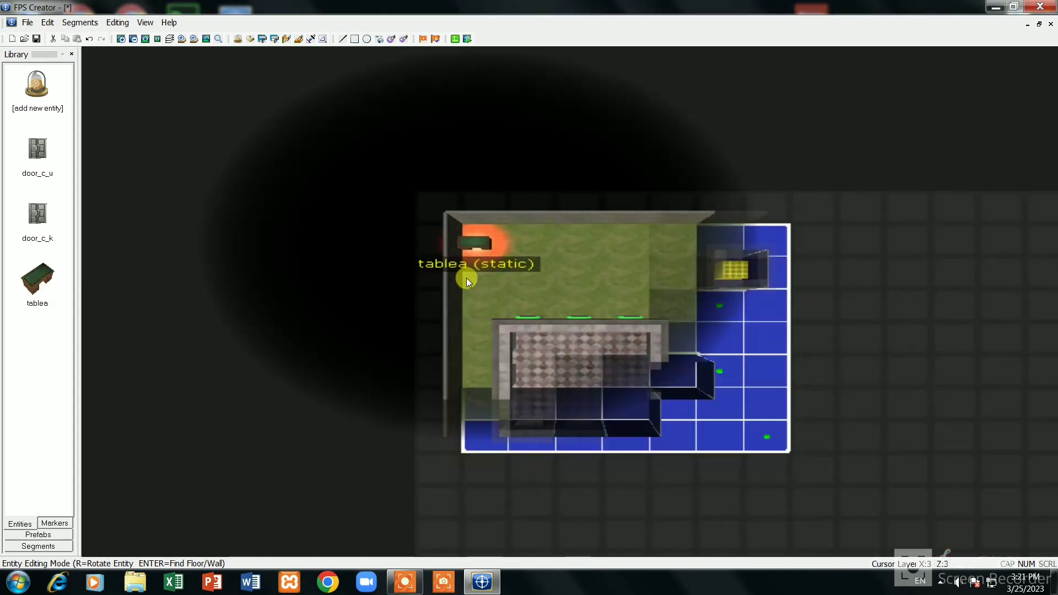
pyautogui.click(544, 345)
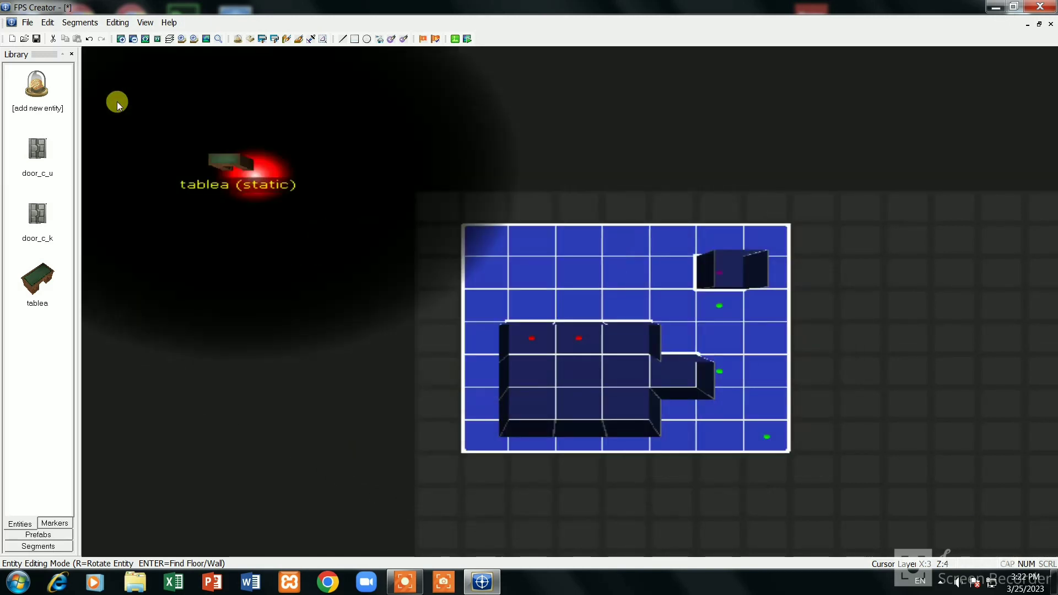
# Add the ww2 furniturec entity chaira, rotate it to face the tables, and place one chair at each table.
pyautogui.click(37, 87)
pyautogui.click(804, 88)
pyautogui.click(929, 548)
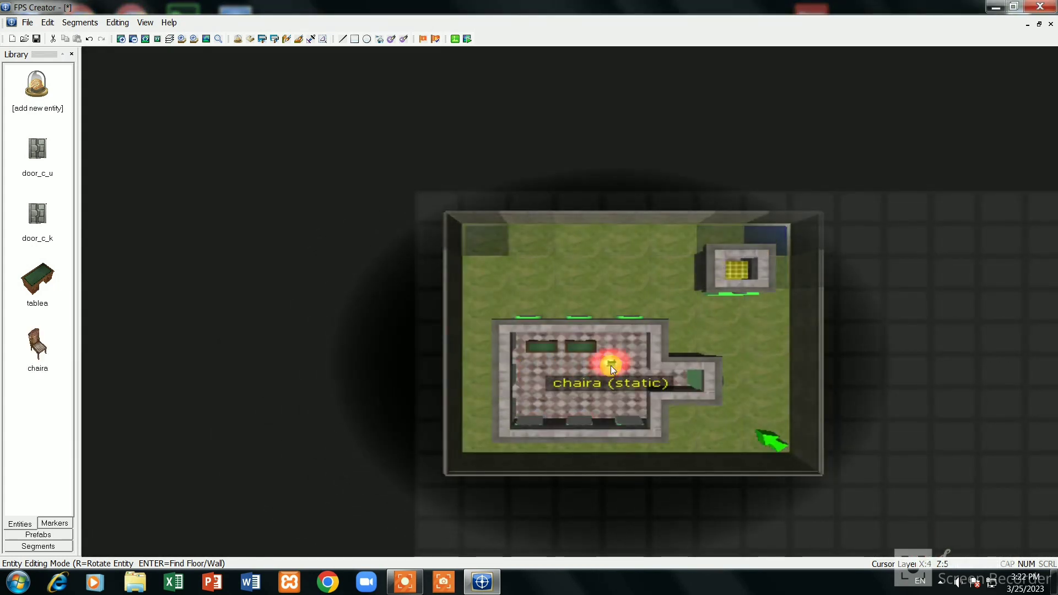
pyautogui.scroll(5, 611, 363)
pyautogui.press('Down')
pyautogui.press('r')
pyautogui.press('r')
pyautogui.press('r')
pyautogui.press('r')
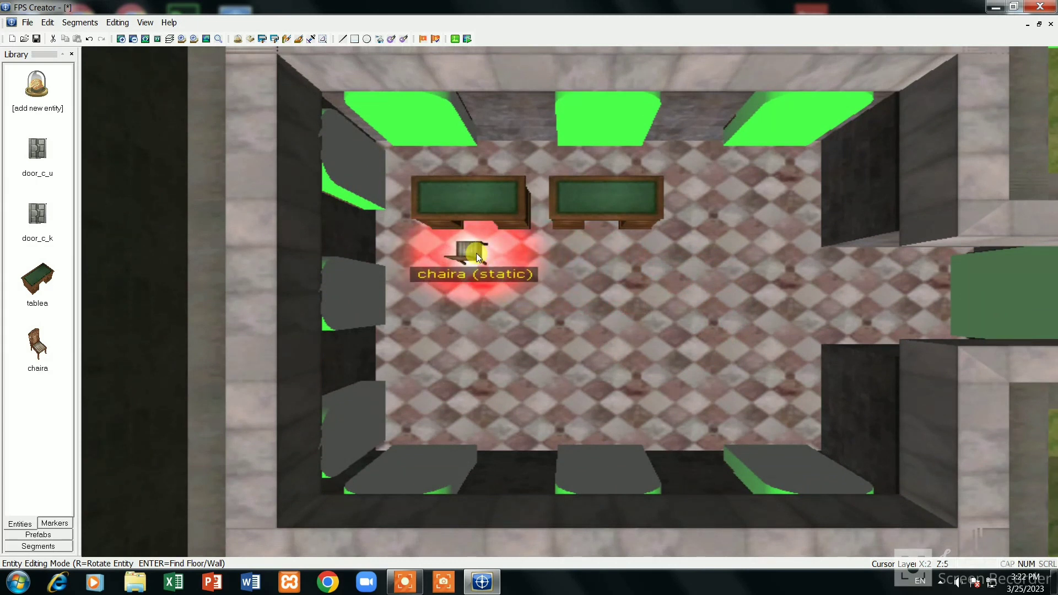
pyautogui.click(483, 241)
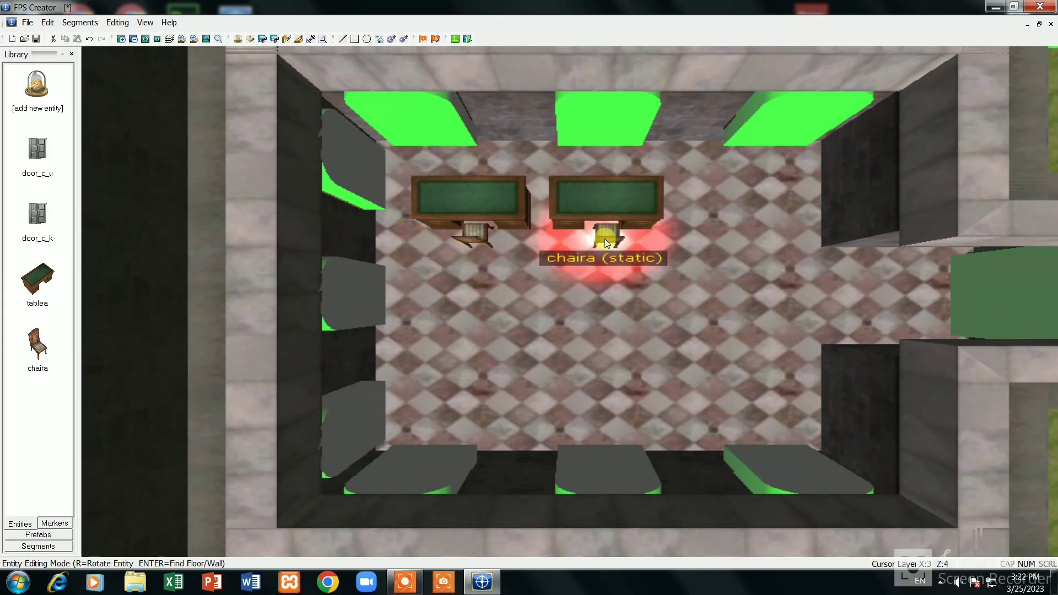
pyautogui.click(604, 240)
# Place a row of four chaira chairs along the large room's lower wall, starting from the left corner.
pyautogui.click(423, 409)
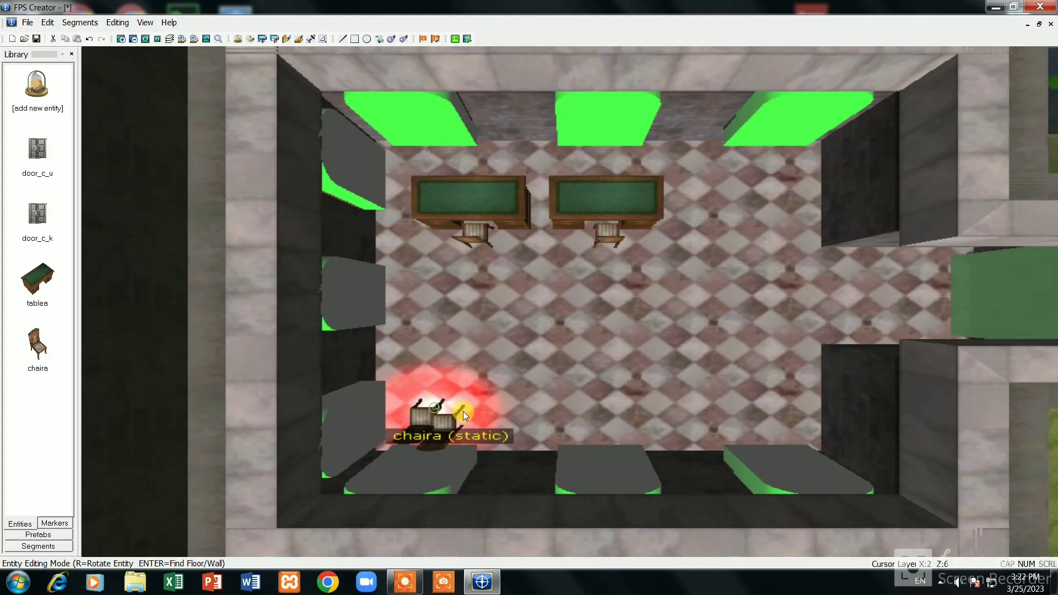
pyautogui.click(475, 409)
pyautogui.click(527, 409)
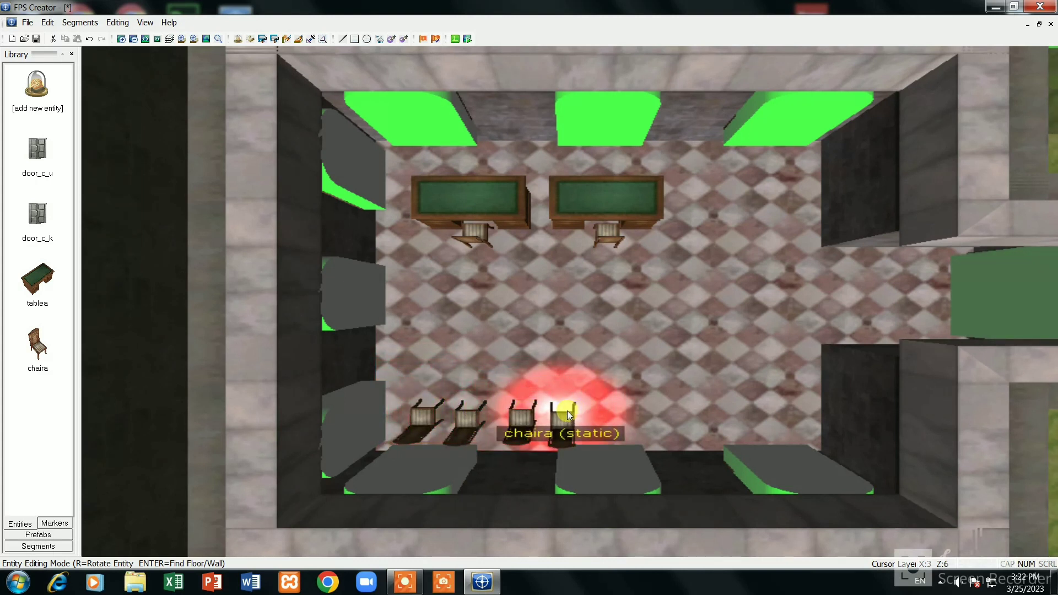
# Add the ww2 furniturea entity lightobjectB and place a lamp at the upper-left corner of each table.
pyautogui.click(60, 113)
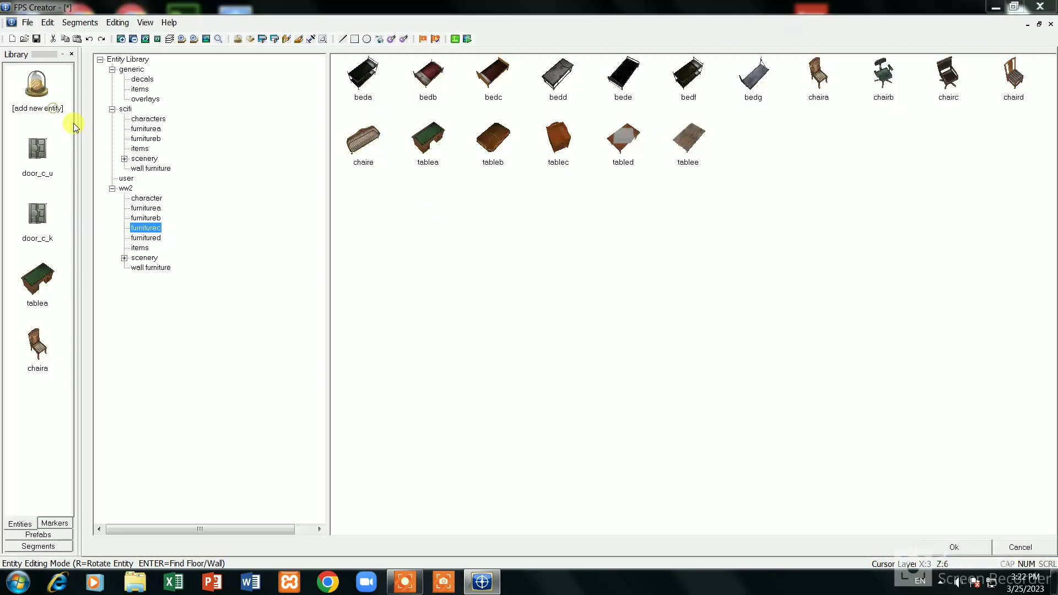
pyautogui.click(147, 208)
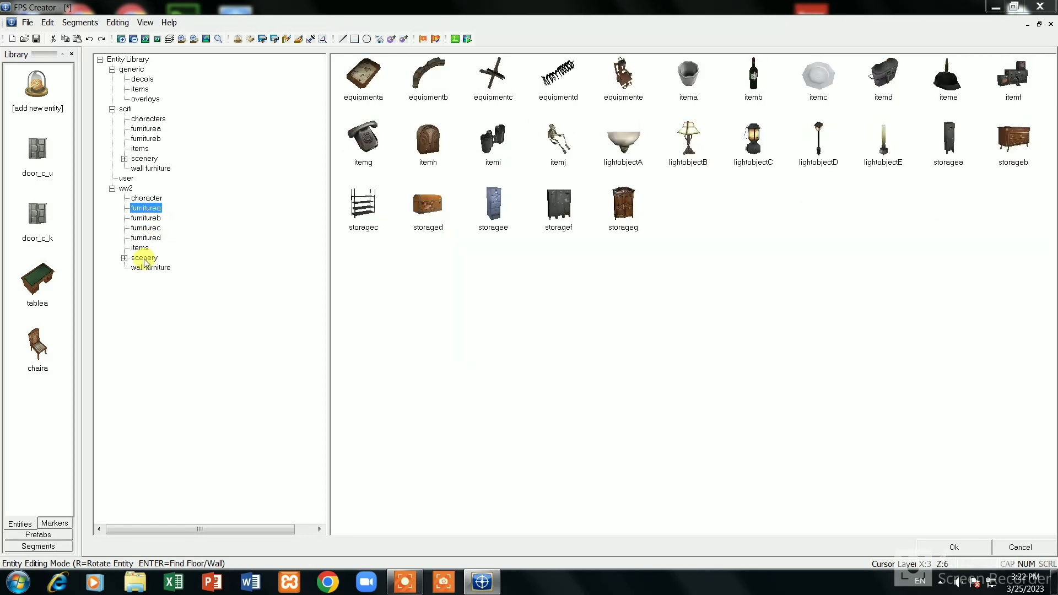
pyautogui.click(685, 138)
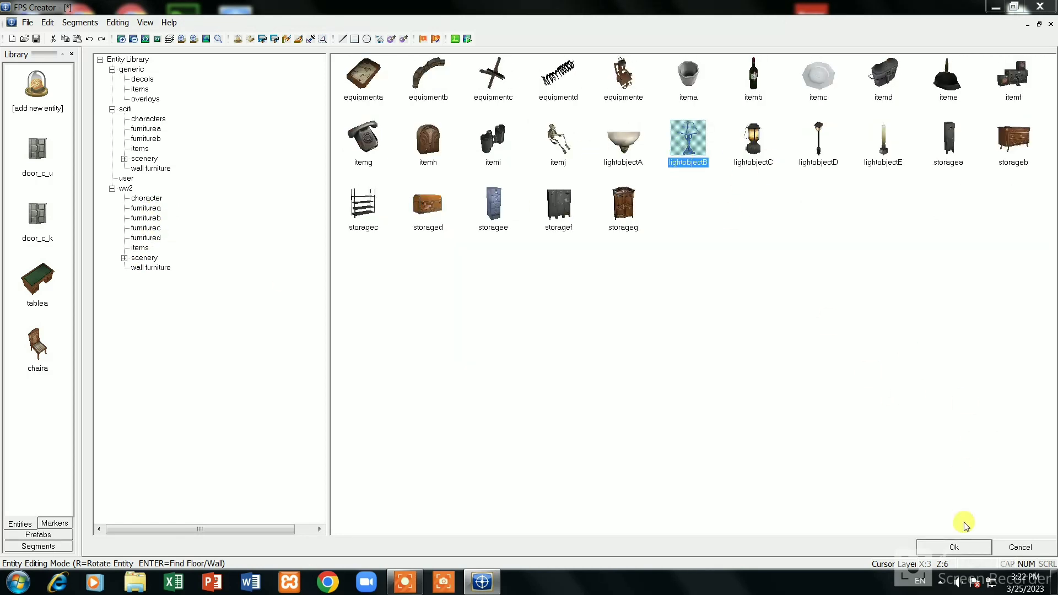
pyautogui.click(954, 548)
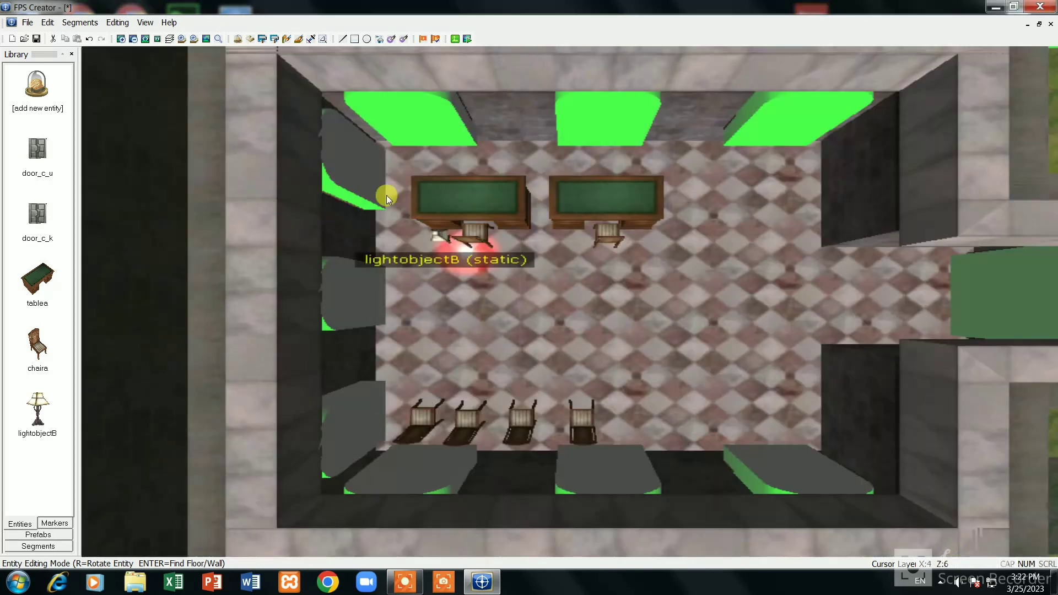
pyautogui.click(441, 200)
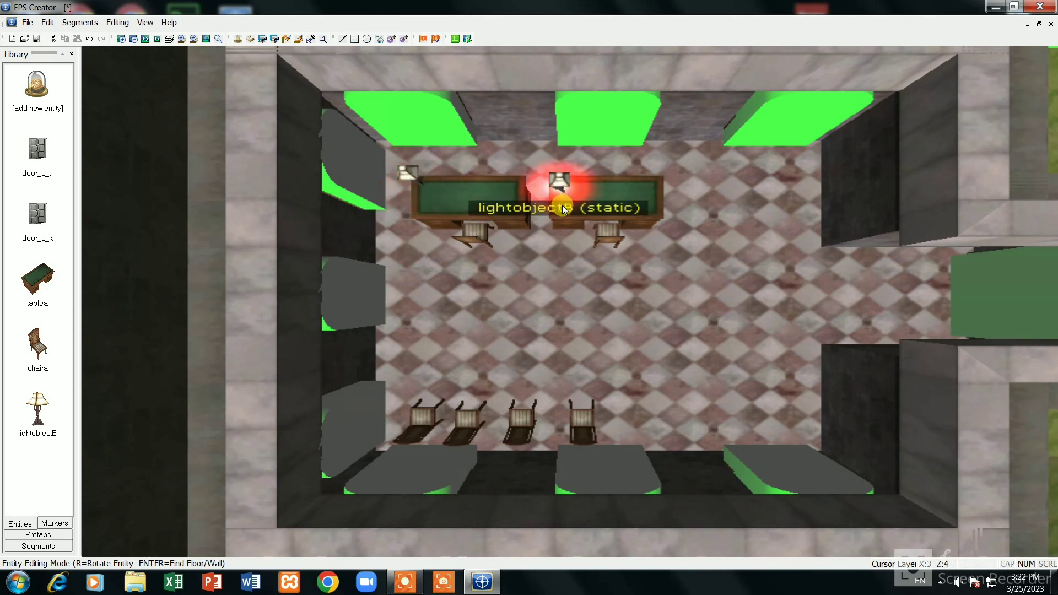
# Add the ww2 wall furniture entity light_c and place two on the large room's upper wall between the windows.
pyautogui.click(65, 100)
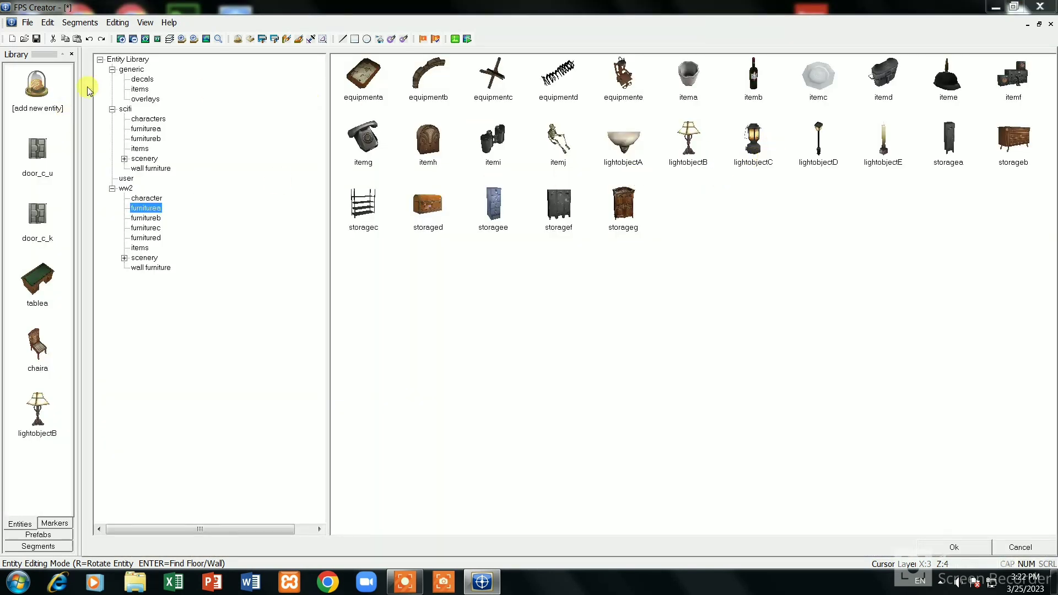
pyautogui.click(151, 168)
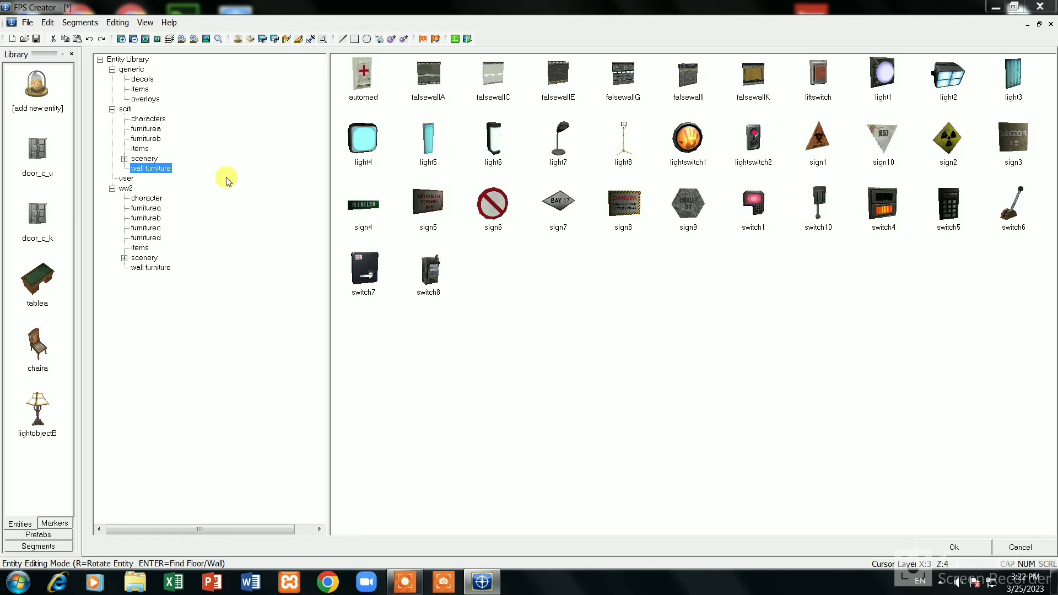
pyautogui.click(157, 270)
pyautogui.click(688, 78)
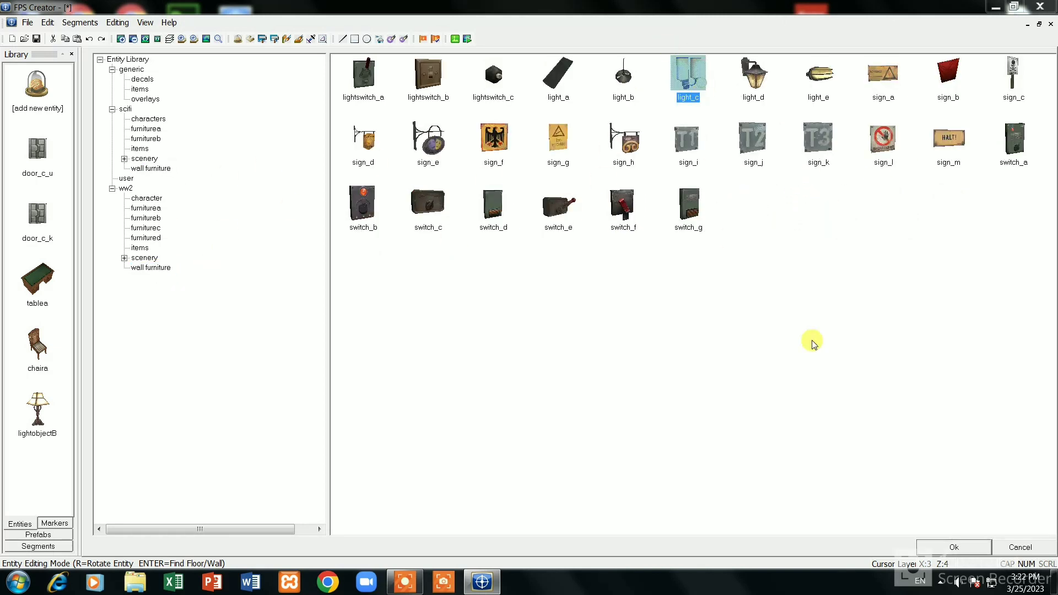
pyautogui.click(958, 547)
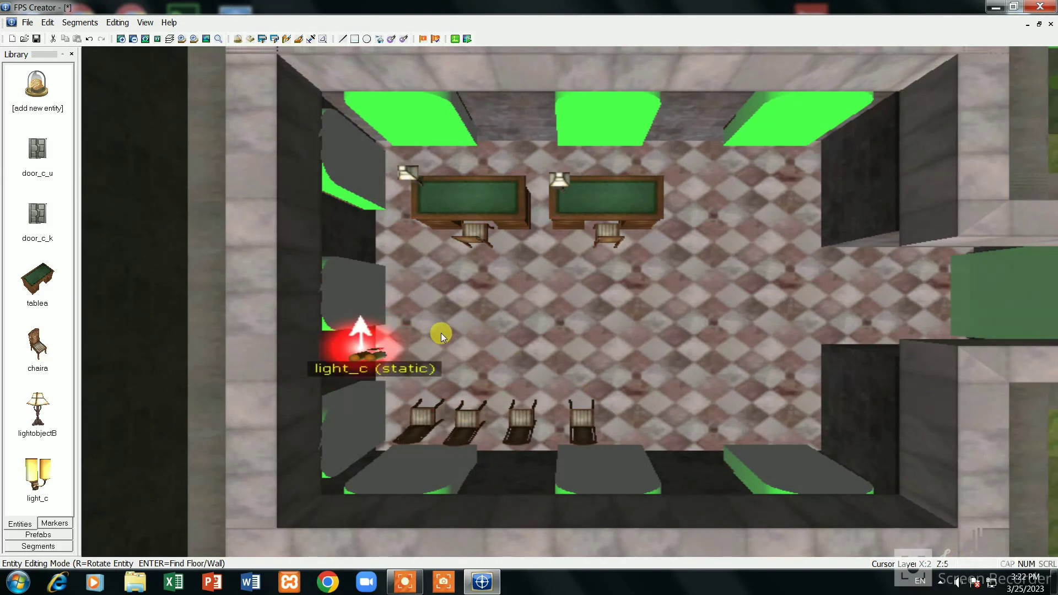
pyautogui.click(531, 167)
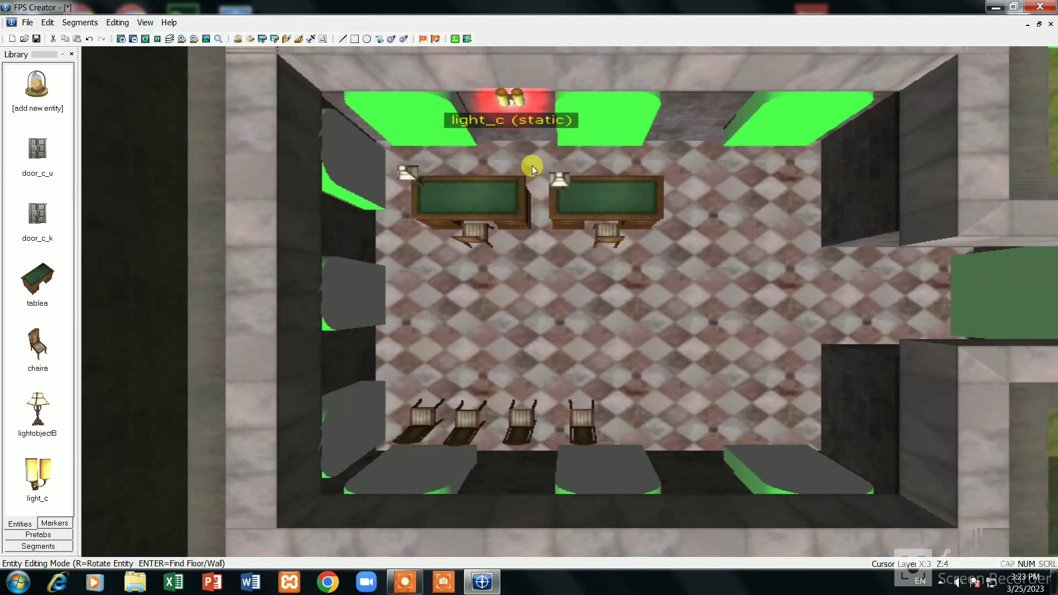
pyautogui.click(670, 164)
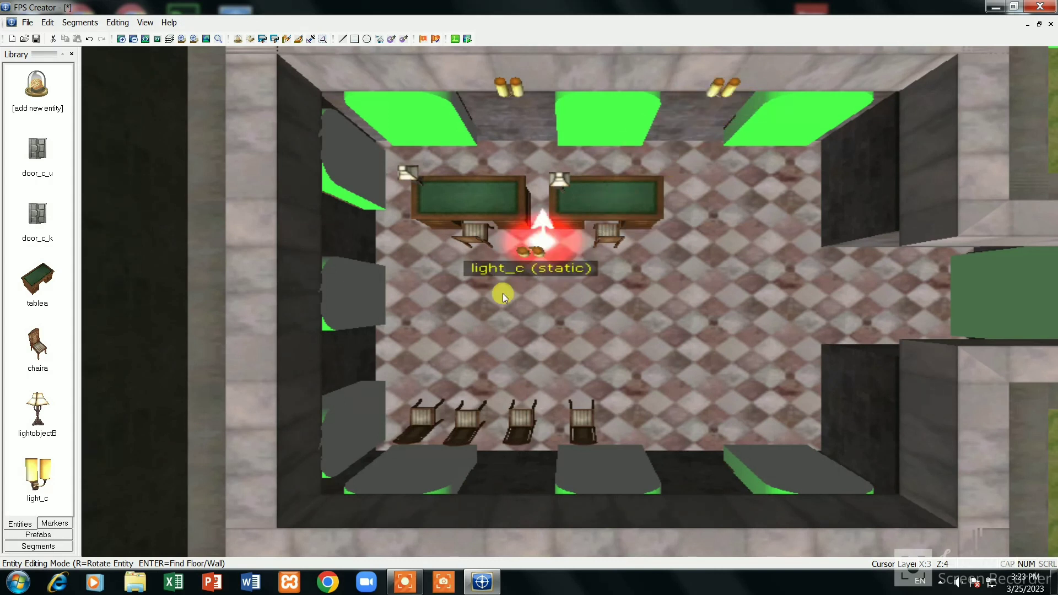
# Place two light_c wall lamps on the large room's left wall and two on its lower wall, between the windows.
pyautogui.click(407, 249)
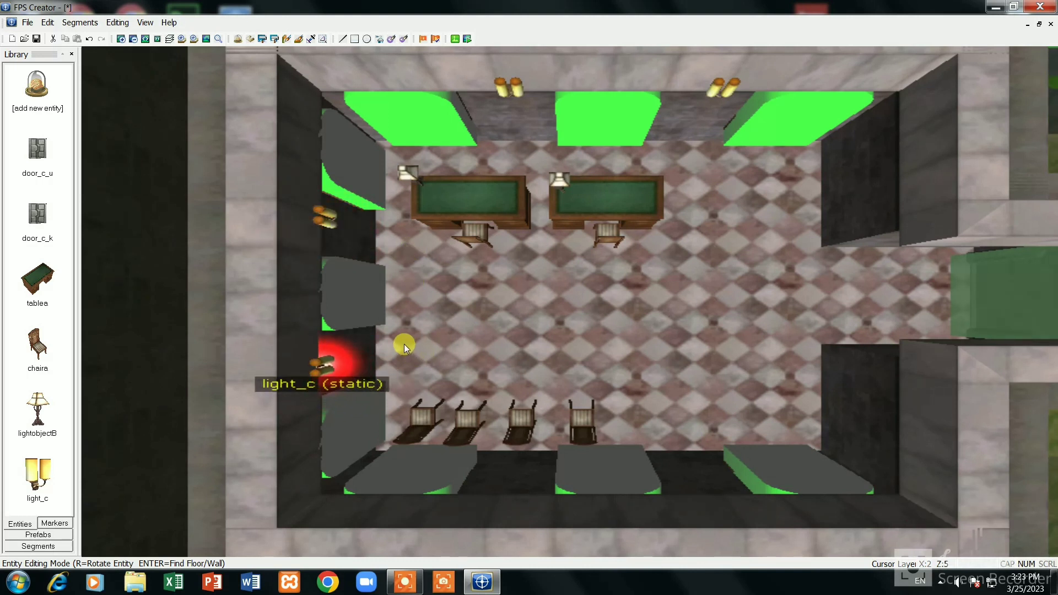
pyautogui.click(418, 366)
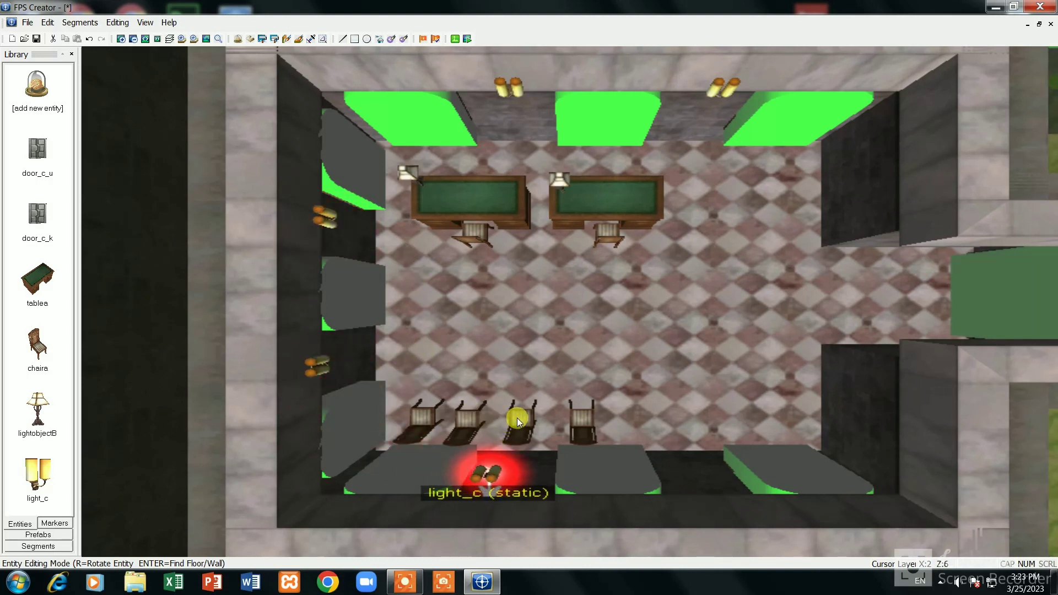
pyautogui.click(521, 424)
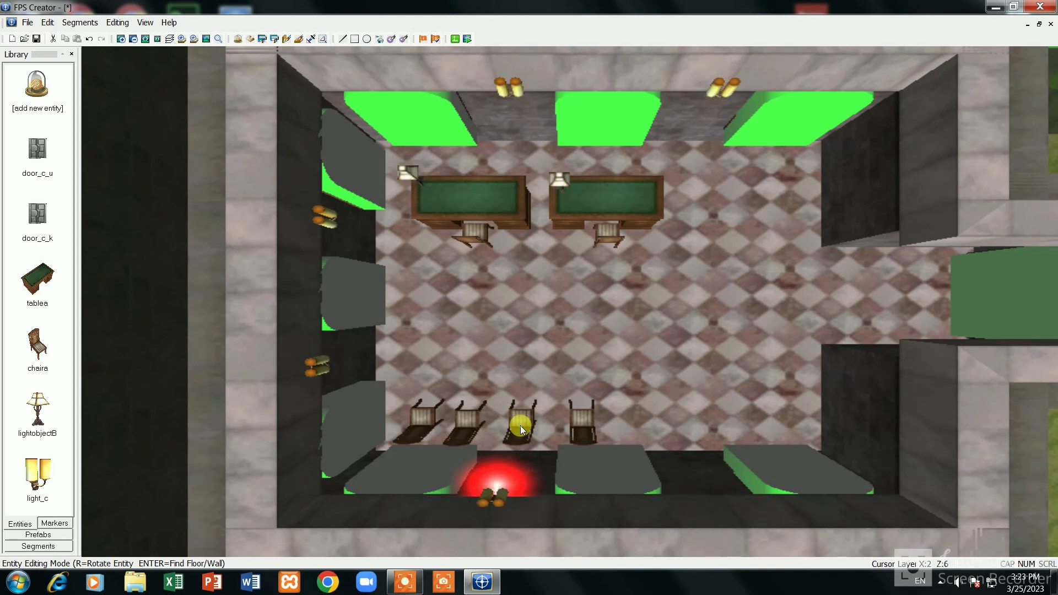
pyautogui.click(663, 427)
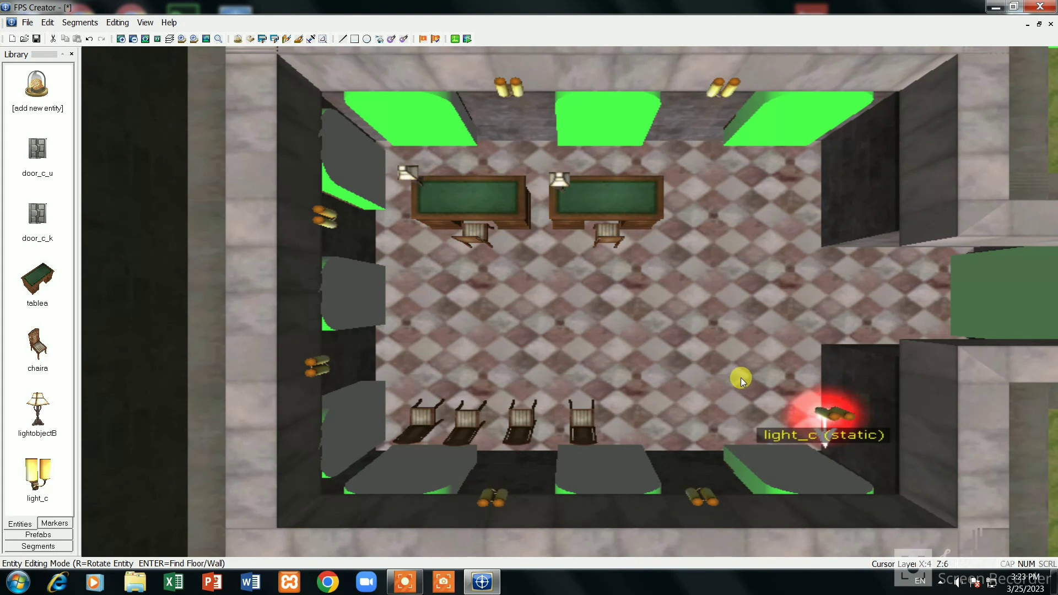
# Rotate light_c and place one lamp on each part of the large room's right wall beside the extension opening.
pyautogui.press('r')
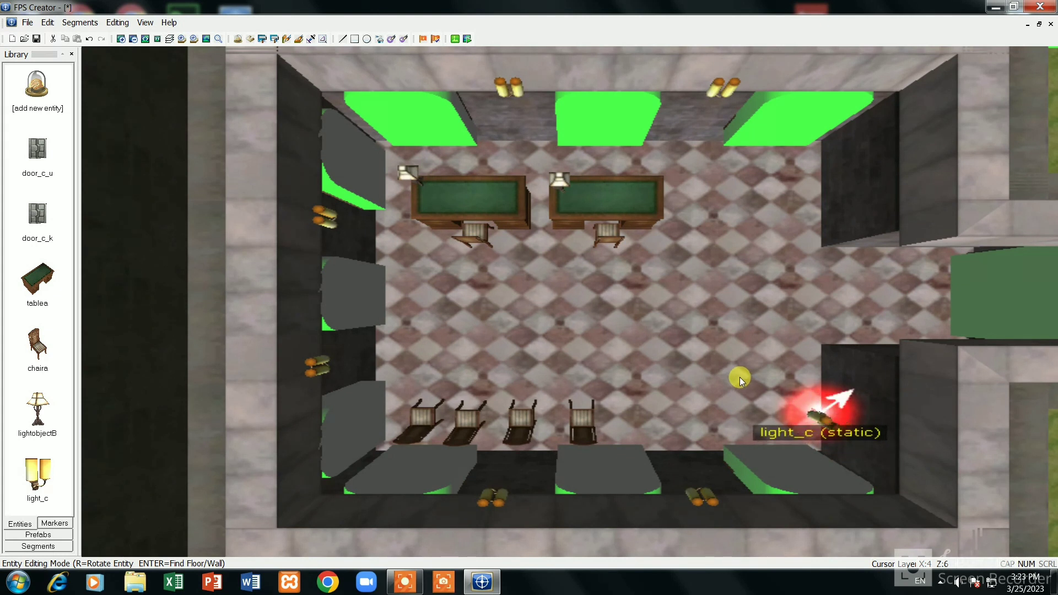
pyautogui.click(787, 369)
pyautogui.click(786, 237)
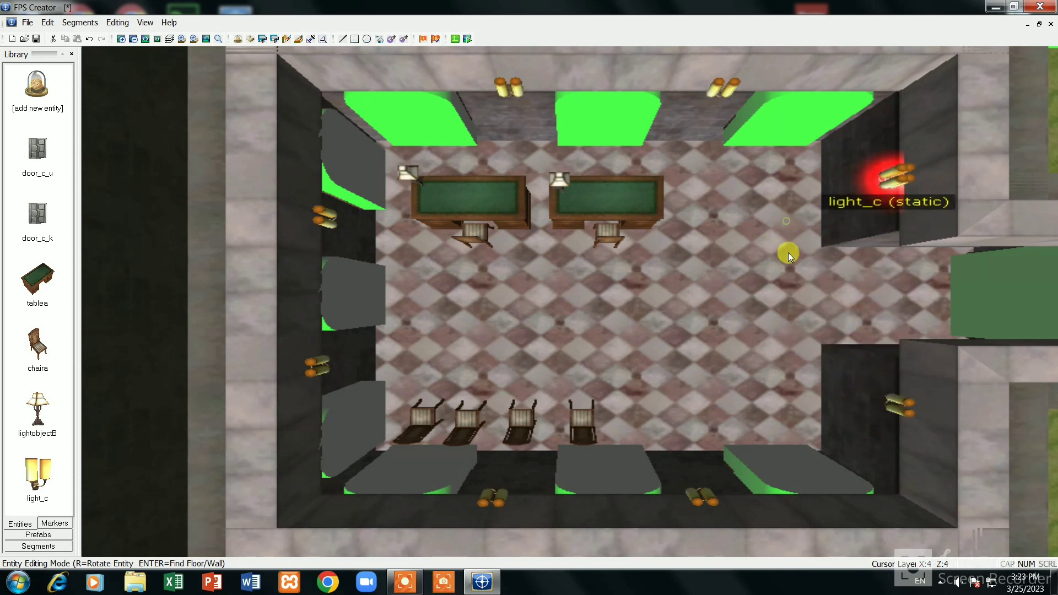
# Raise a light_c wall lamp and place it above the door at the end of the large room's extension.
pyautogui.press('Right')
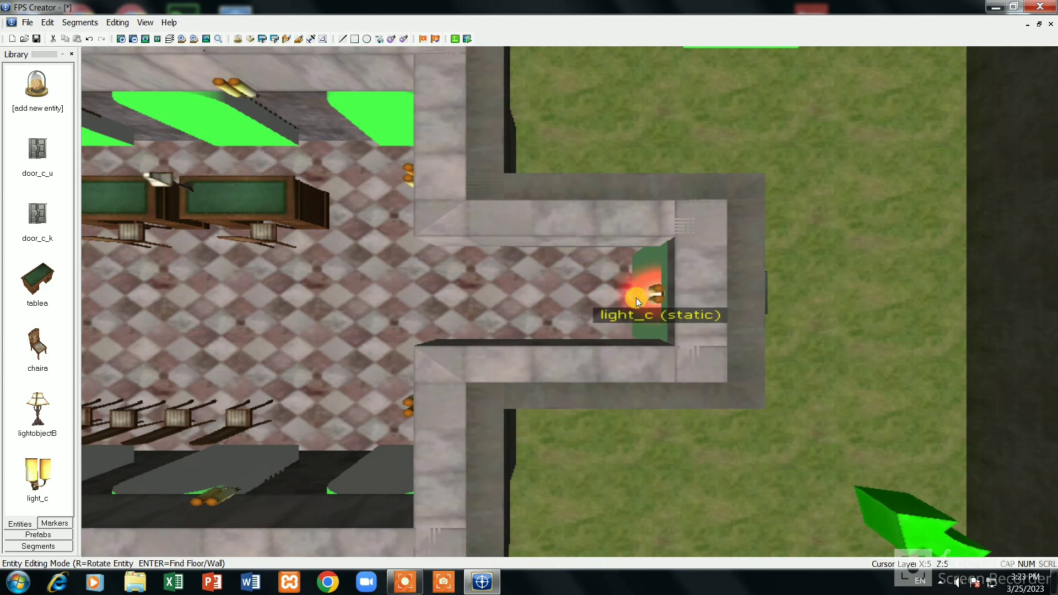
pyautogui.press('pageup')
pyautogui.press('pageup')
pyautogui.press('pageup')
pyautogui.press('pageup')
pyautogui.press('pageup')
pyautogui.press('pageup')
pyautogui.press('pagedown')
pyautogui.click(625, 298)
pyautogui.rightClick(625, 111)
pyautogui.press('pagedown')
pyautogui.press('pageup')
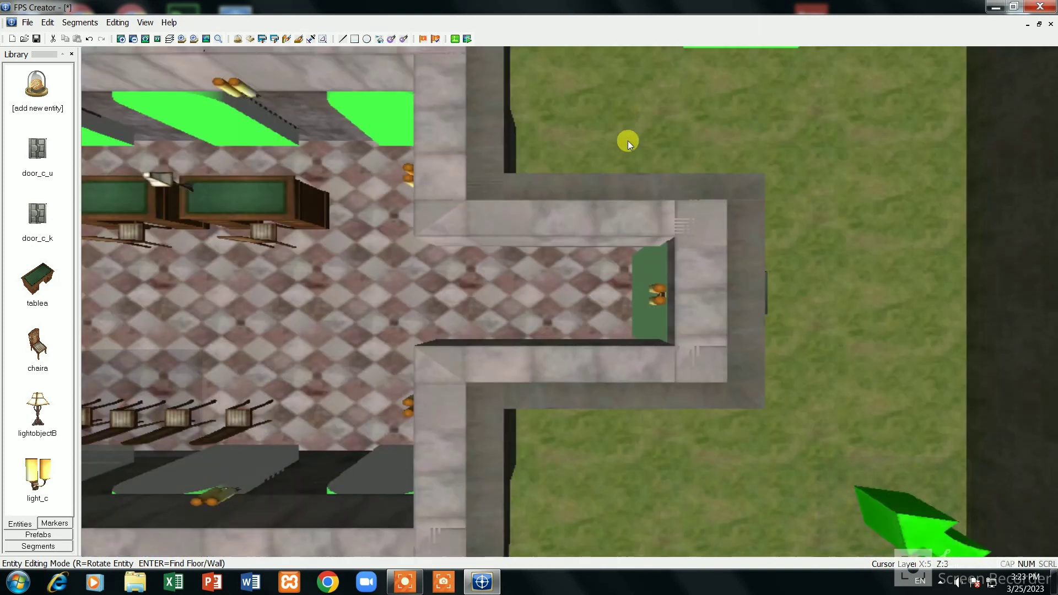
# Add the ww2 items entity key_3 and place the key on top of the left table in the large room.
pyautogui.press('-')
pyautogui.click(31, 87)
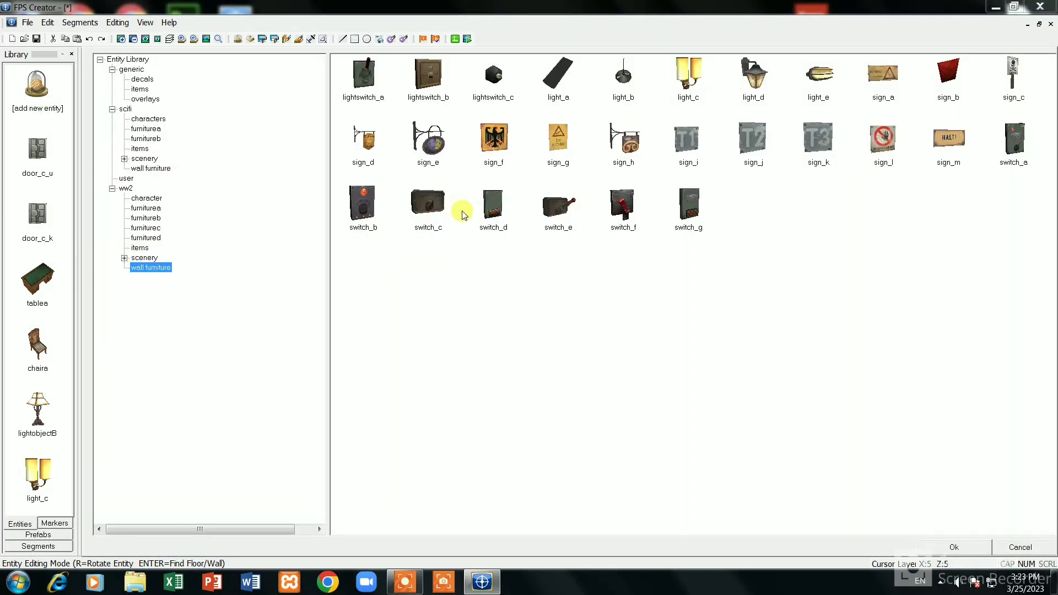
pyautogui.click(140, 248)
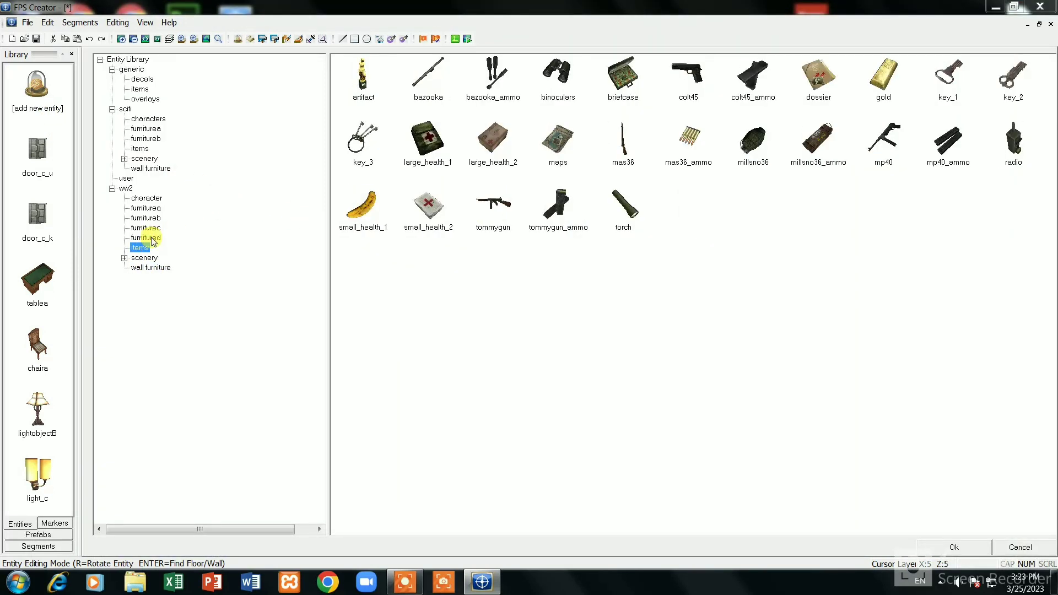
pyautogui.click(350, 141)
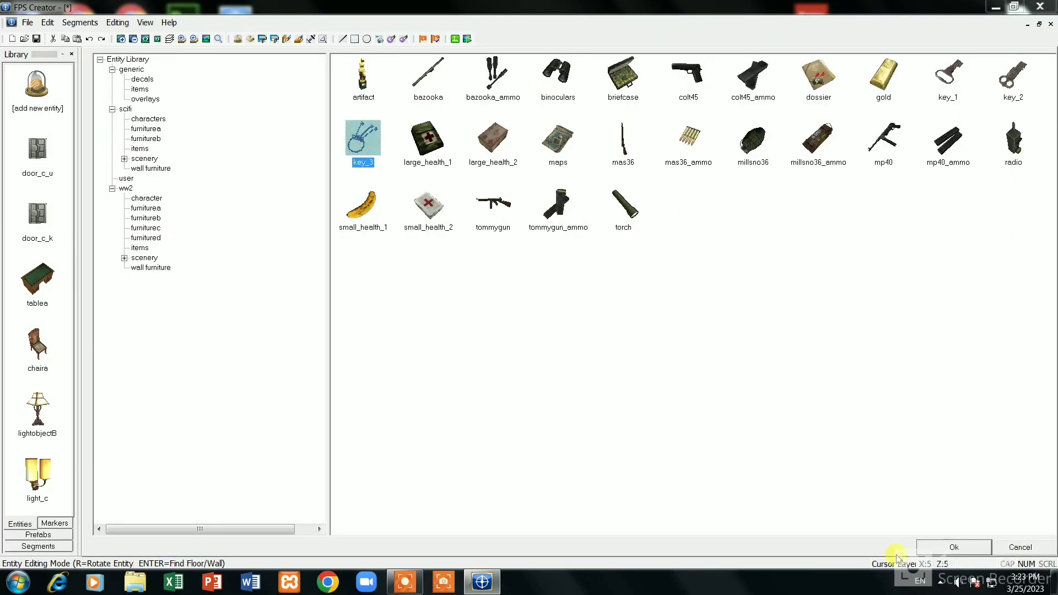
pyautogui.click(941, 547)
pyautogui.scroll(2, 276, 242)
pyautogui.scroll(3, 348, 256)
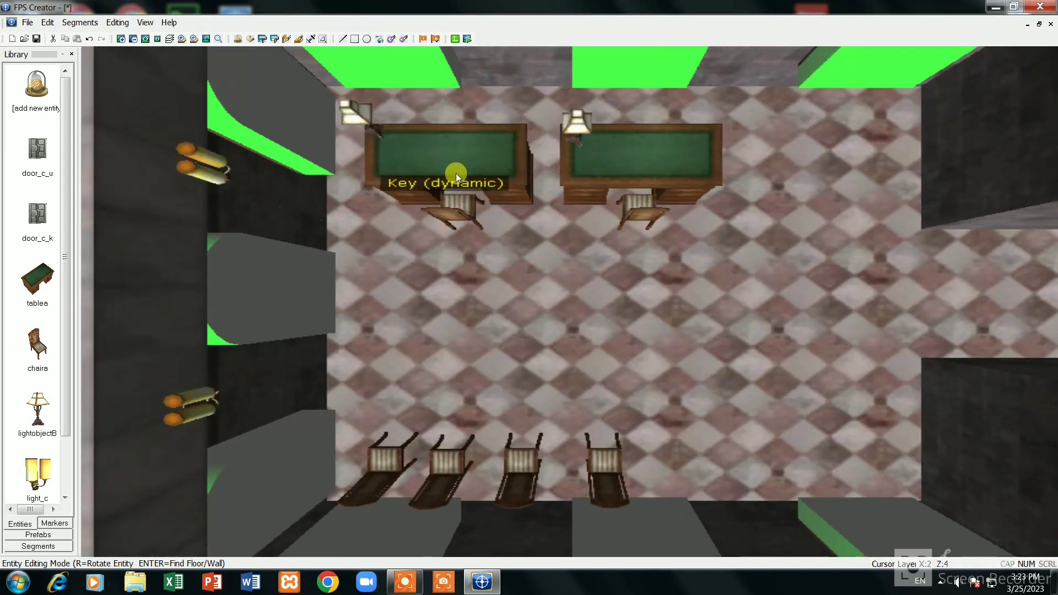
pyautogui.click(460, 169)
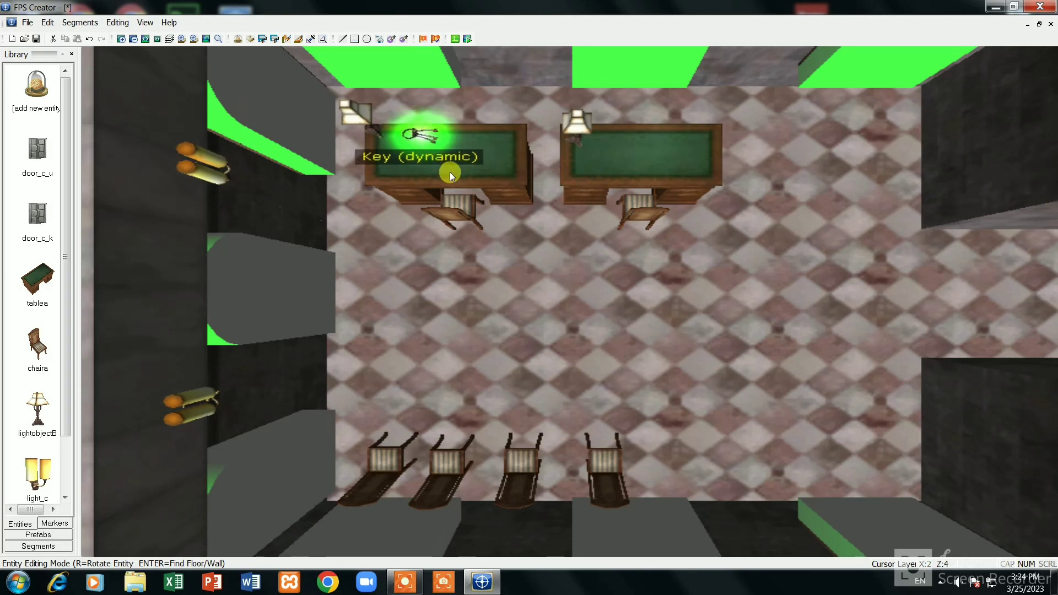
# Add the ww2 items entity maps and place it on the floor beside the right end of the right table.
pyautogui.click(35, 105)
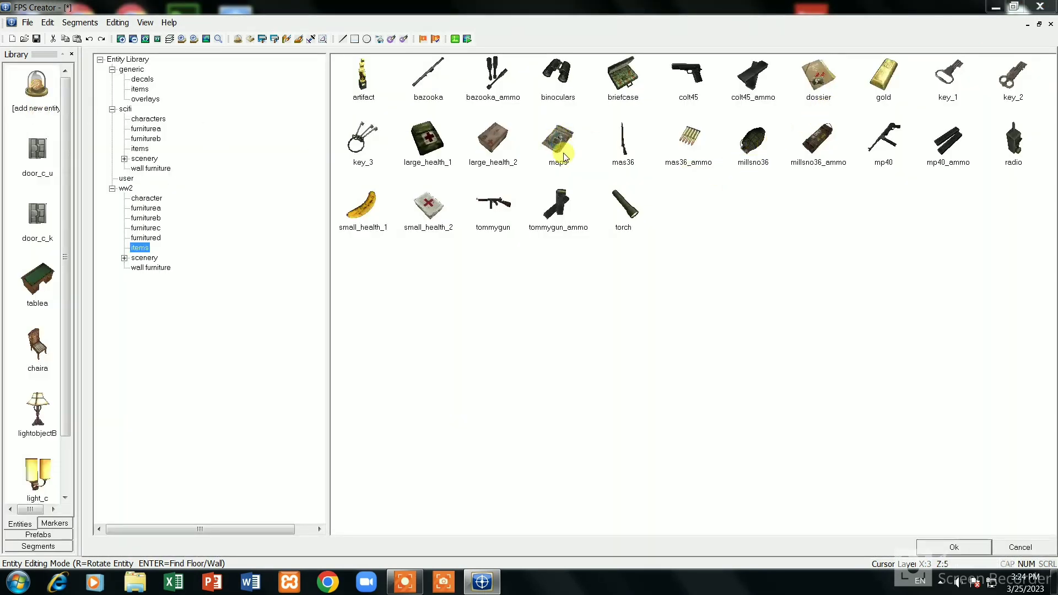
pyautogui.click(562, 143)
pyautogui.click(963, 548)
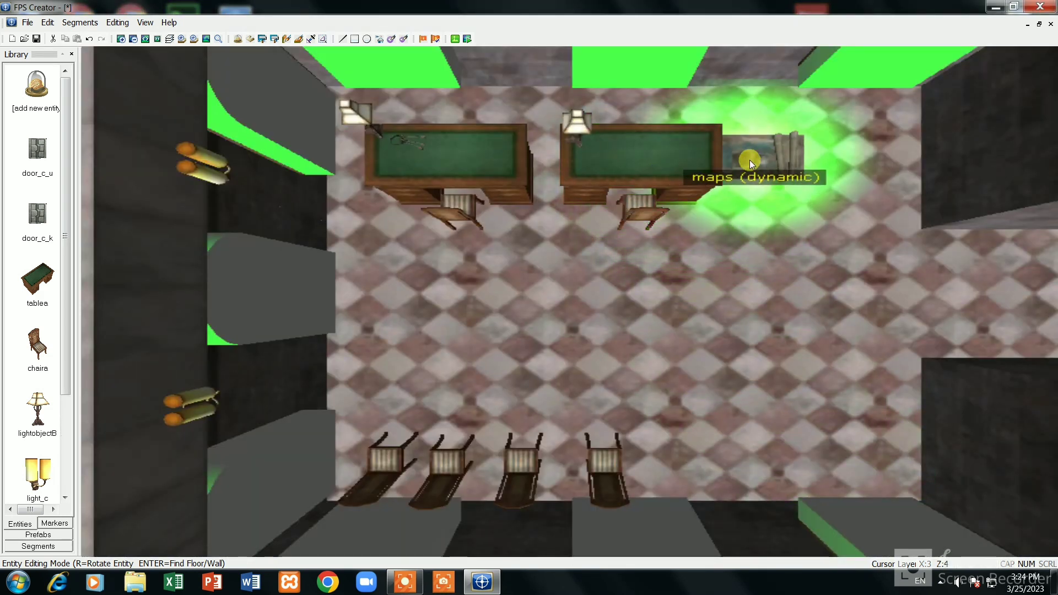
pyautogui.click(763, 130)
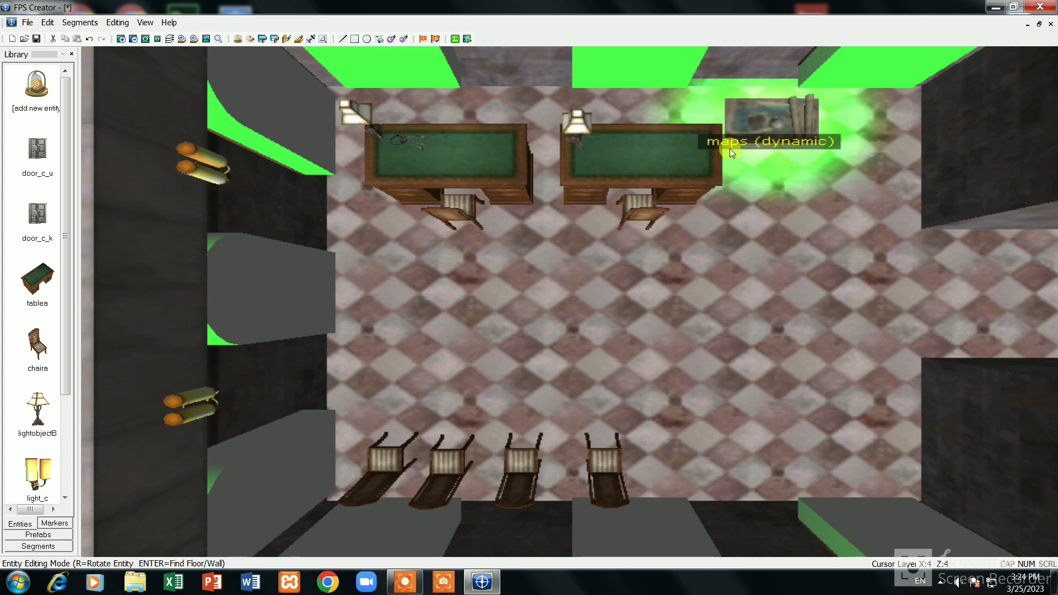
# Add the ww2 items entity radio, raise it to tabletop height and place it on the right end of the right table.
pyautogui.click(36, 89)
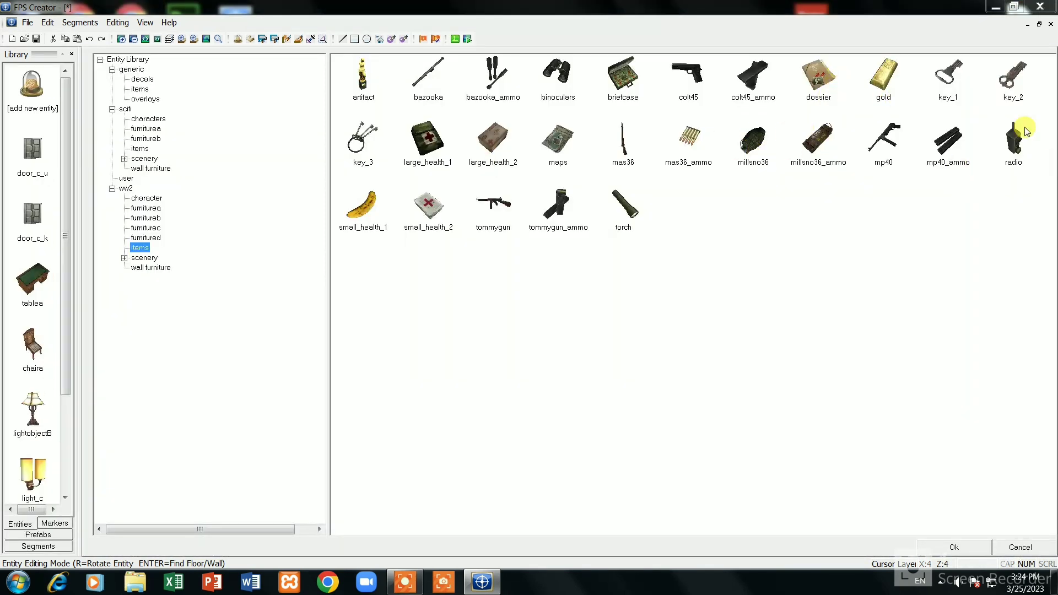
pyautogui.click(1016, 142)
pyautogui.click(965, 548)
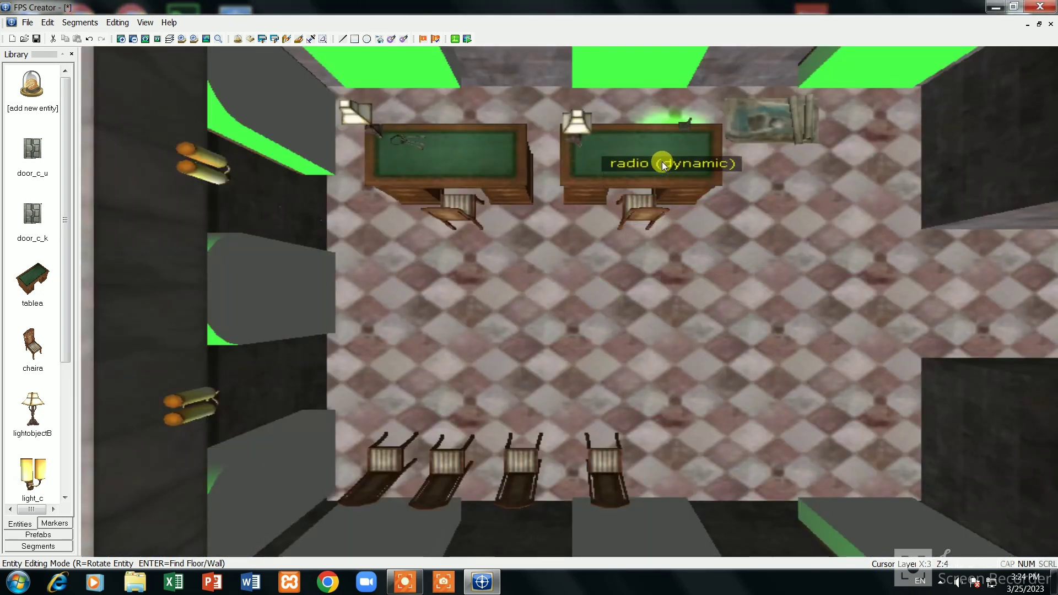
pyautogui.press('pageup')
pyautogui.press('pageup')
pyautogui.press('pageup')
pyautogui.press('pageup')
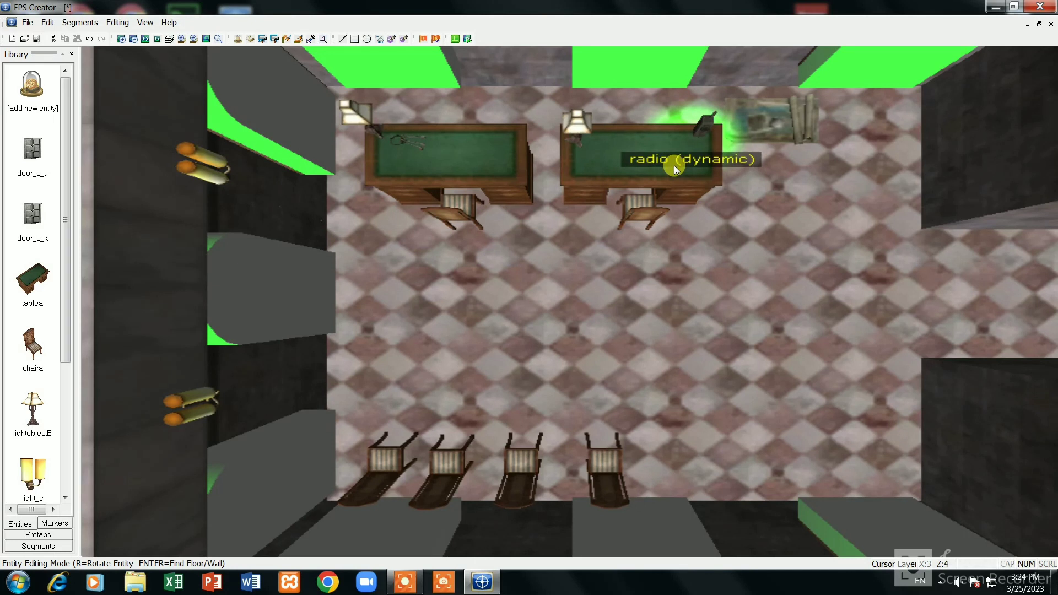
pyautogui.press('pageup')
pyautogui.press('pageup')
pyautogui.press('pageup')
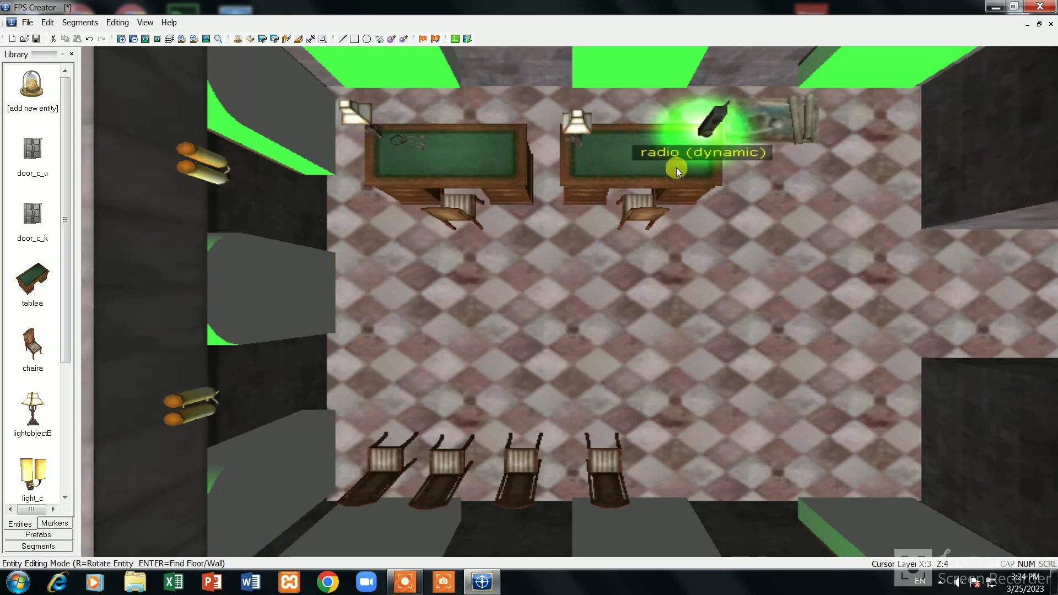
pyautogui.click(671, 169)
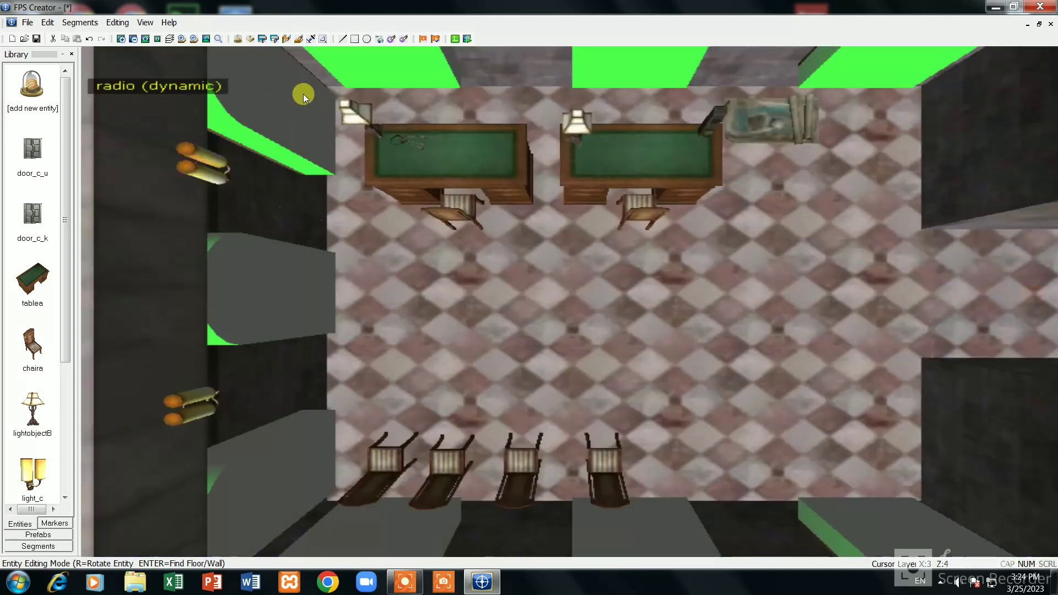
# Look through the scifi and ww2 entity categories for more scenery to add to the level.
pyautogui.scroll(-3, 172, 127)
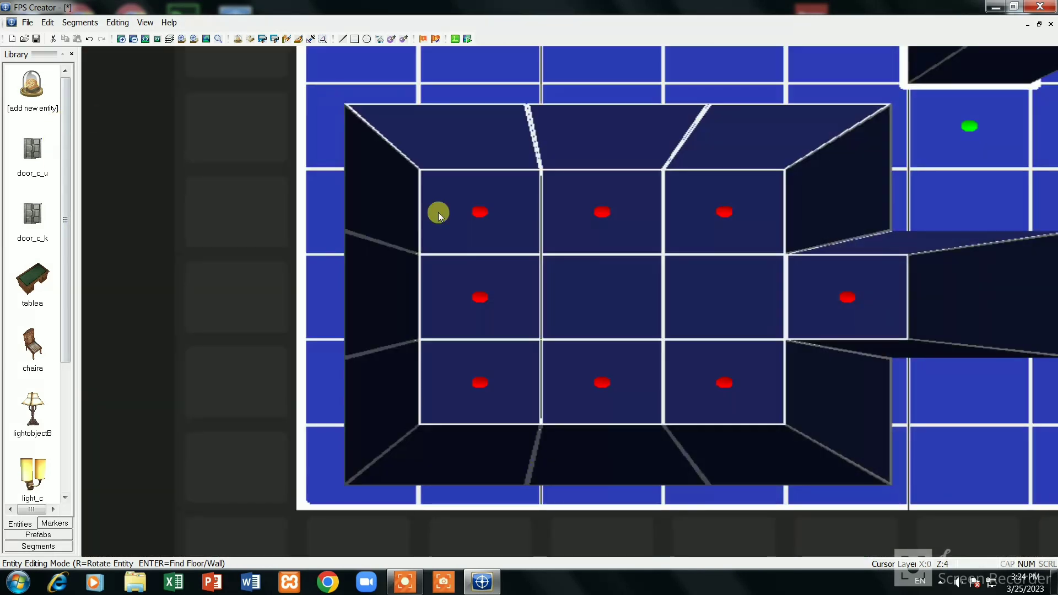
pyautogui.scroll(-1, 838, 379)
pyautogui.scroll(2, 830, 368)
pyautogui.scroll(-1, 831, 360)
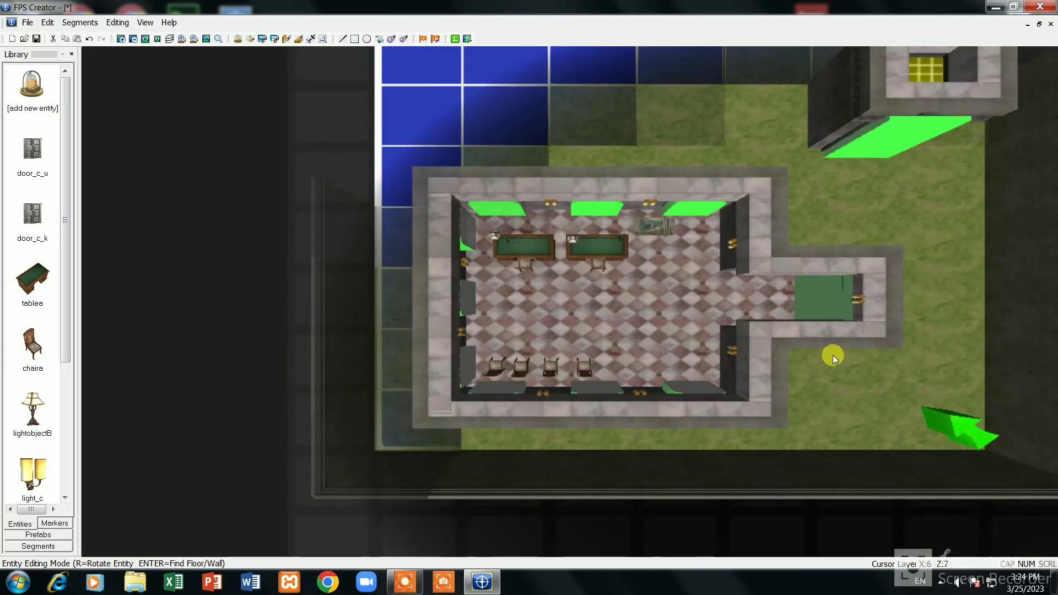
pyautogui.press('Right')
pyautogui.press('Up')
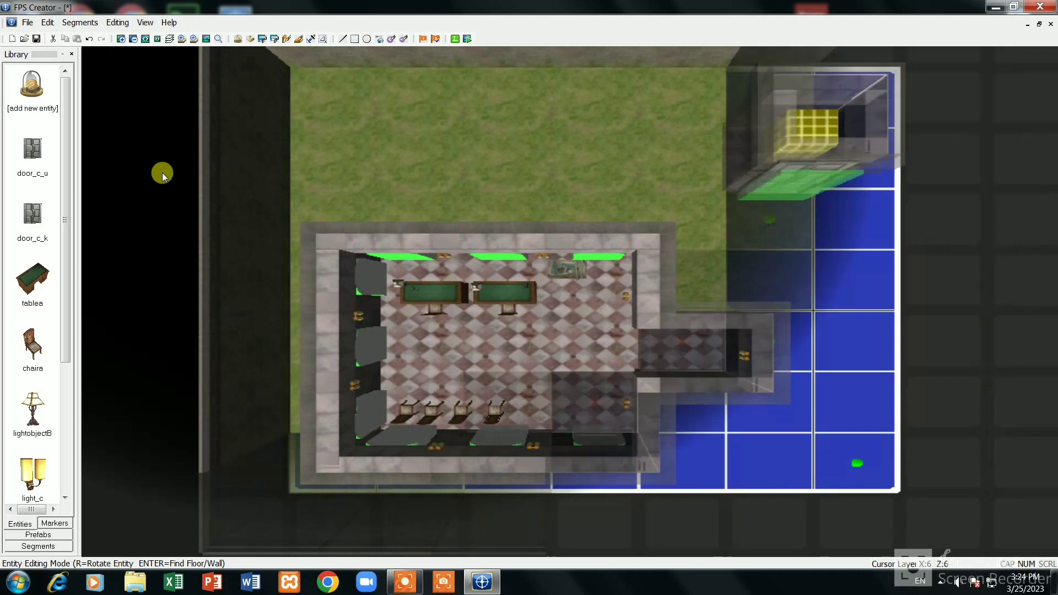
pyautogui.click(29, 97)
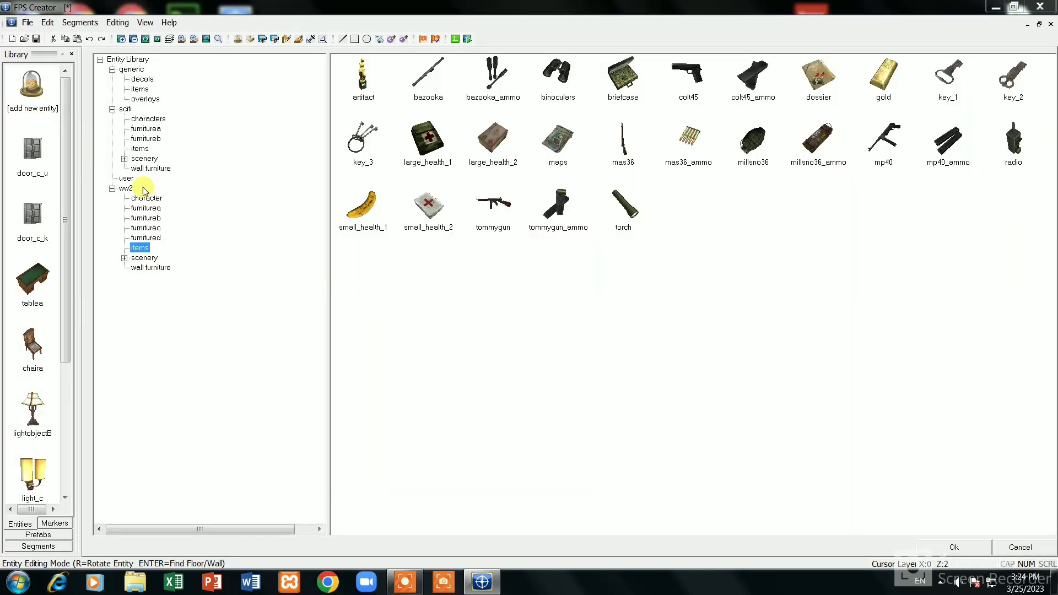
pyautogui.click(160, 168)
pyautogui.click(152, 159)
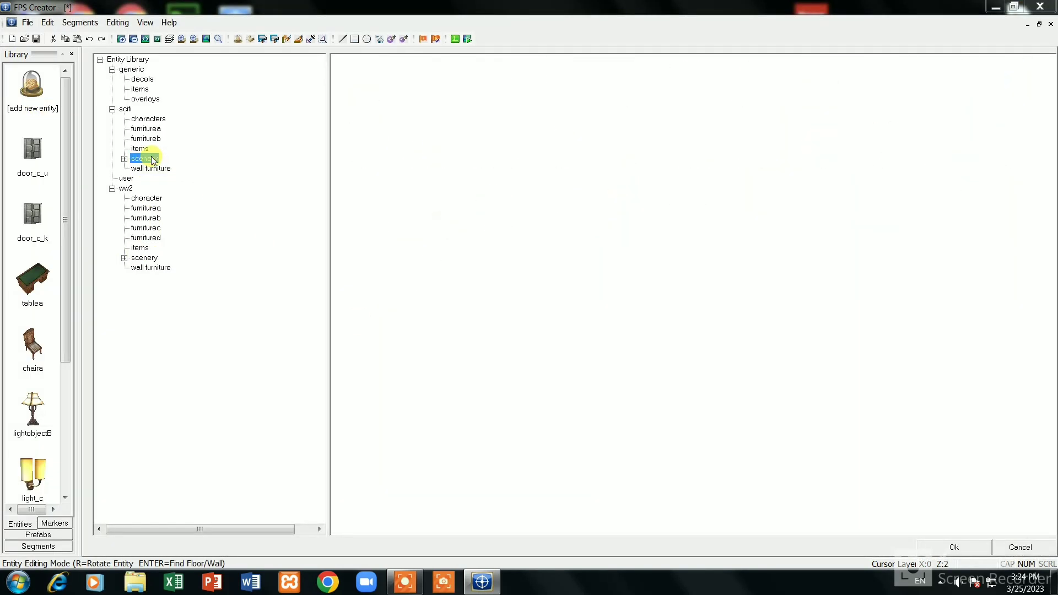
pyautogui.click(155, 120)
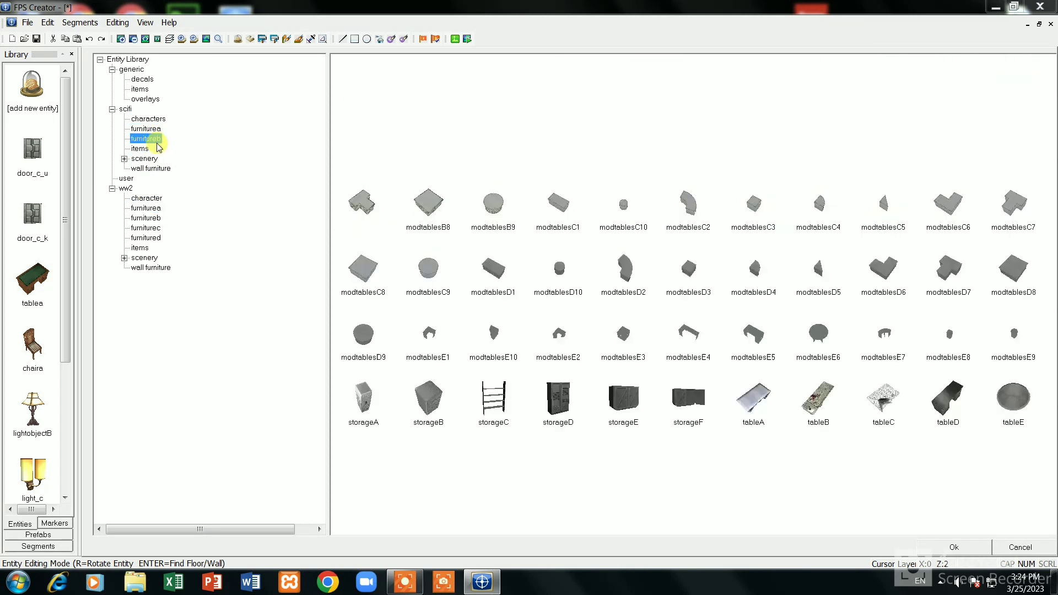
pyautogui.click(157, 130)
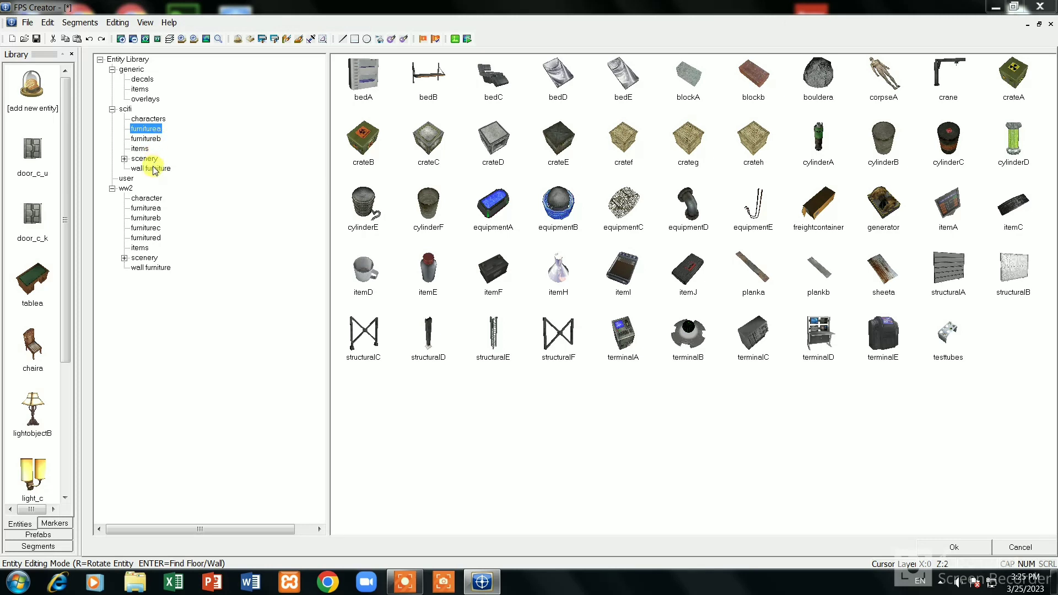
pyautogui.click(146, 159)
pyautogui.click(146, 151)
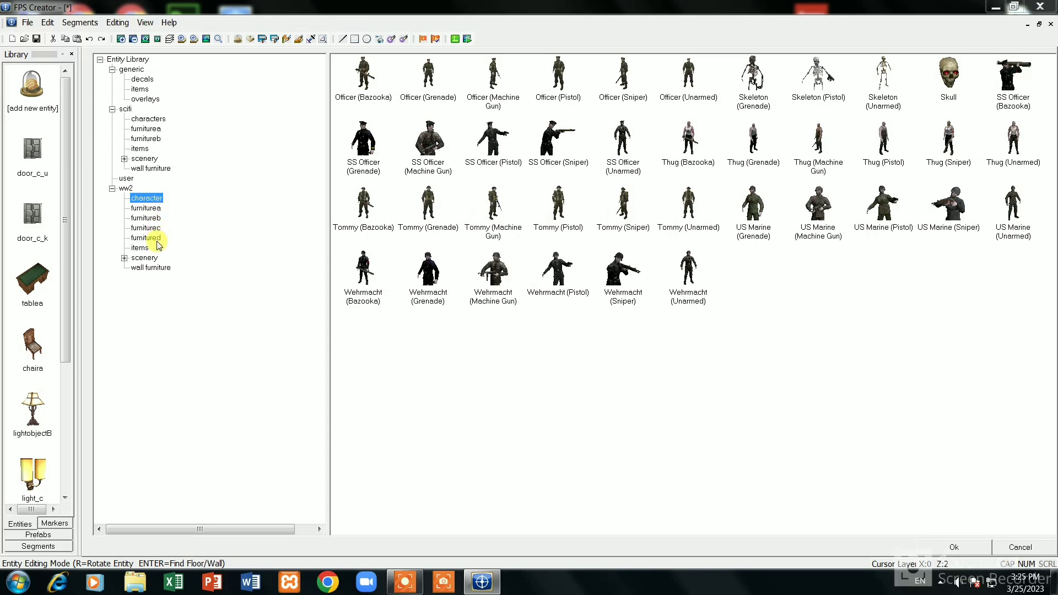
pyautogui.click(149, 267)
pyautogui.click(155, 228)
pyautogui.click(156, 218)
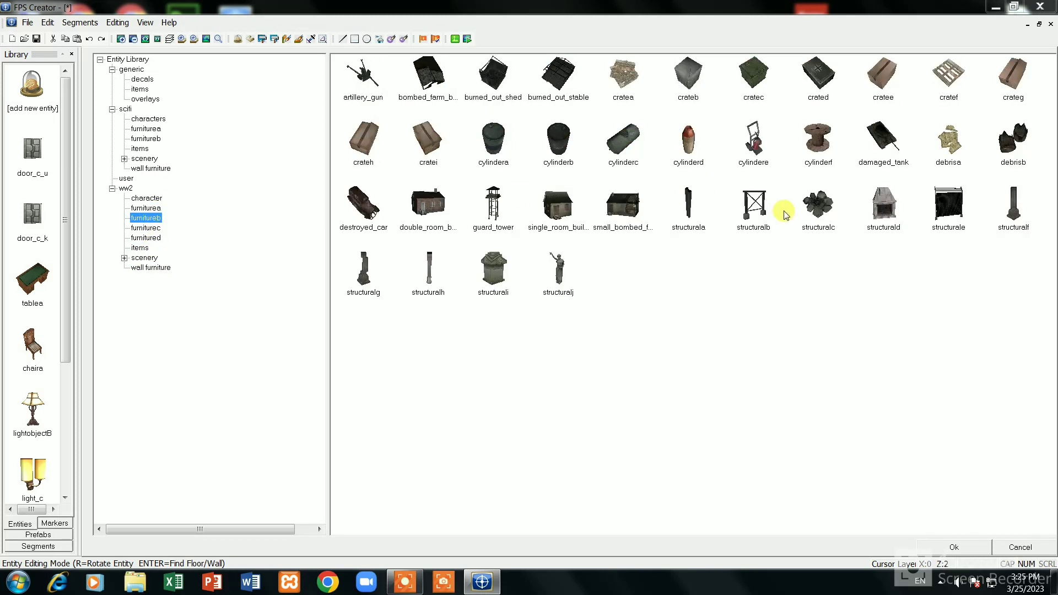
# Add the ww2 furnitureb entity guard_tower and place it in the grass yard's upper-left corner.
pyautogui.click(896, 208)
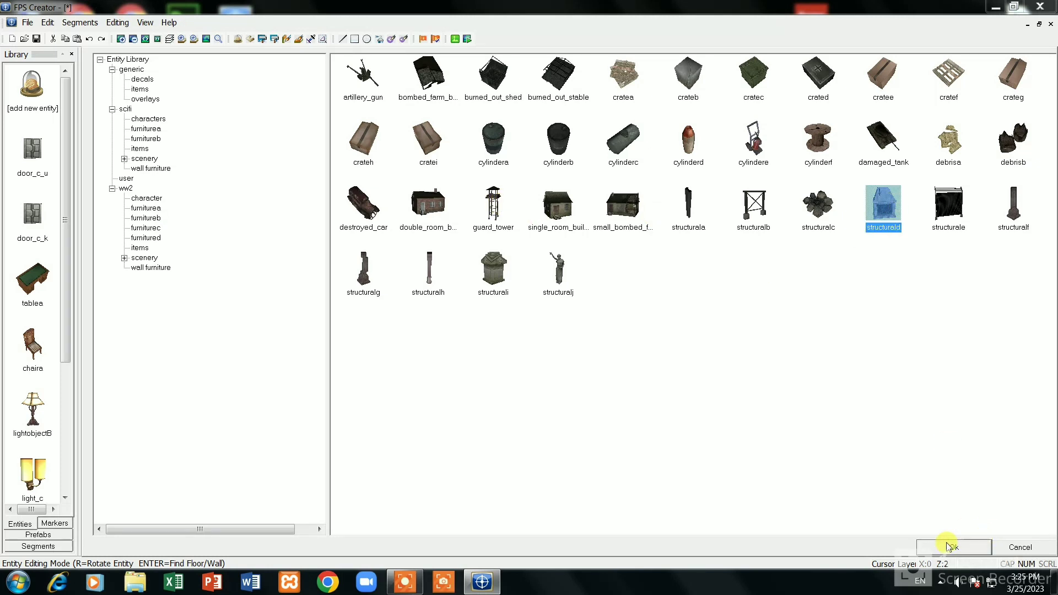
pyautogui.click(494, 211)
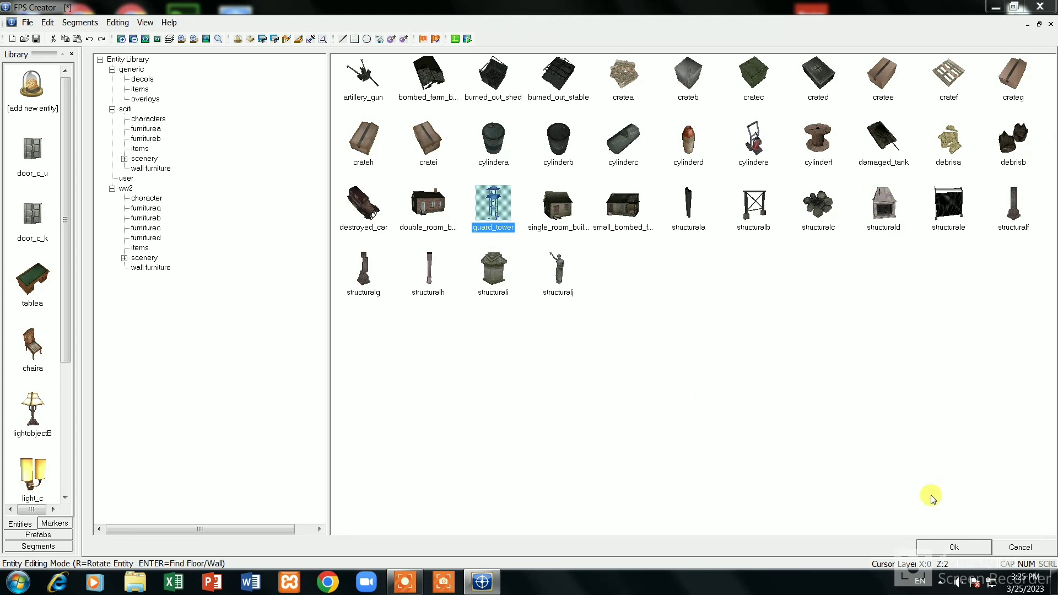
pyautogui.click(939, 547)
pyautogui.scroll(-5, 412, 198)
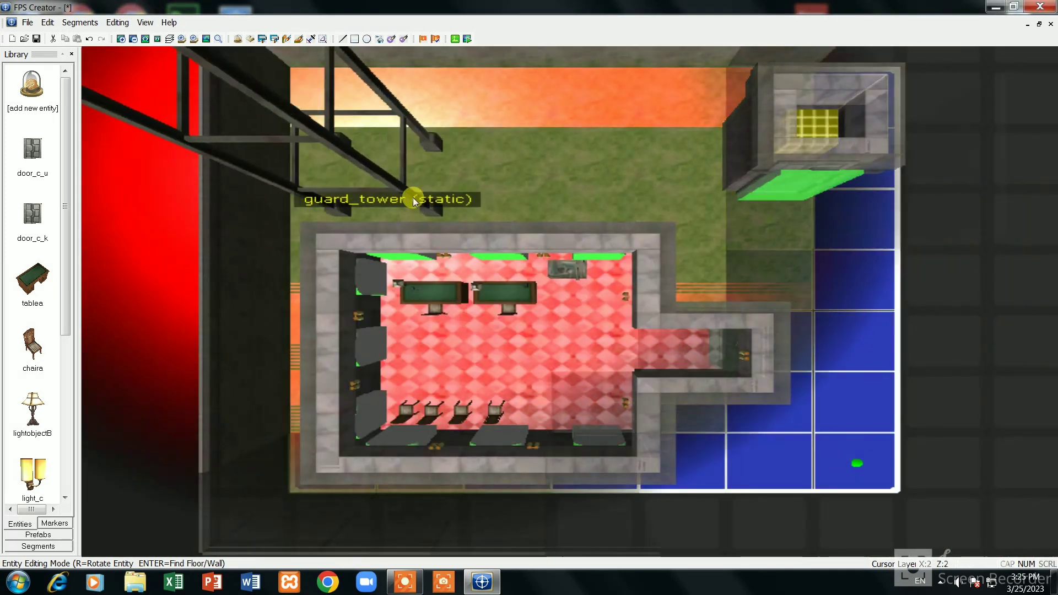
pyautogui.click(466, 216)
pyautogui.rightClick(519, 118)
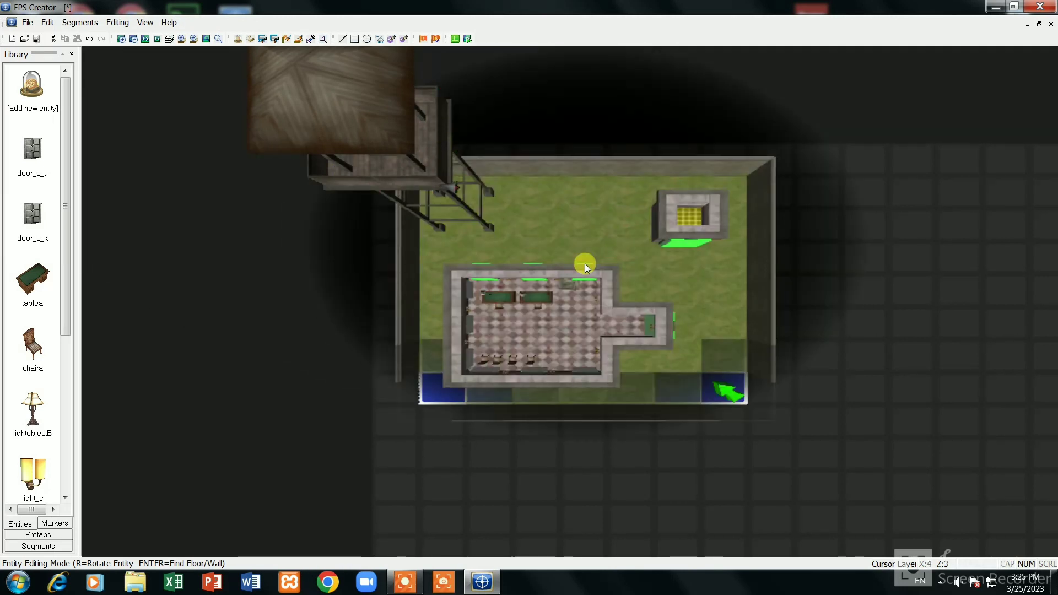
# Add the ww2 furnitureb entity structuralc and place the rocks on the open floor between the tables and the row of chairs.
pyautogui.scroll(2, 585, 264)
pyautogui.scroll(-2, 585, 265)
pyautogui.scroll(1, 575, 258)
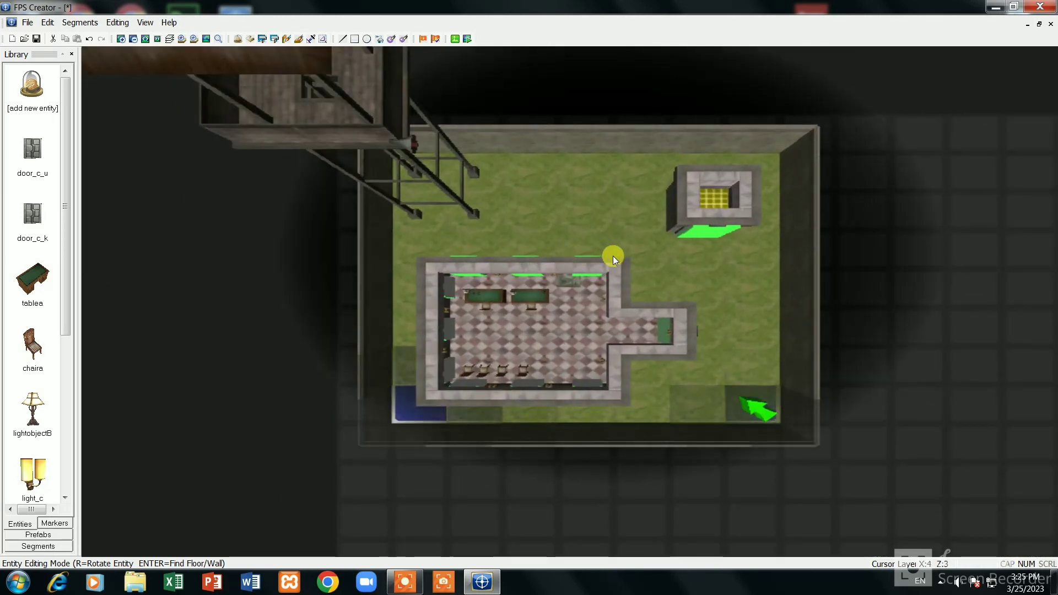
pyautogui.scroll(-1, 613, 256)
pyautogui.click(17, 112)
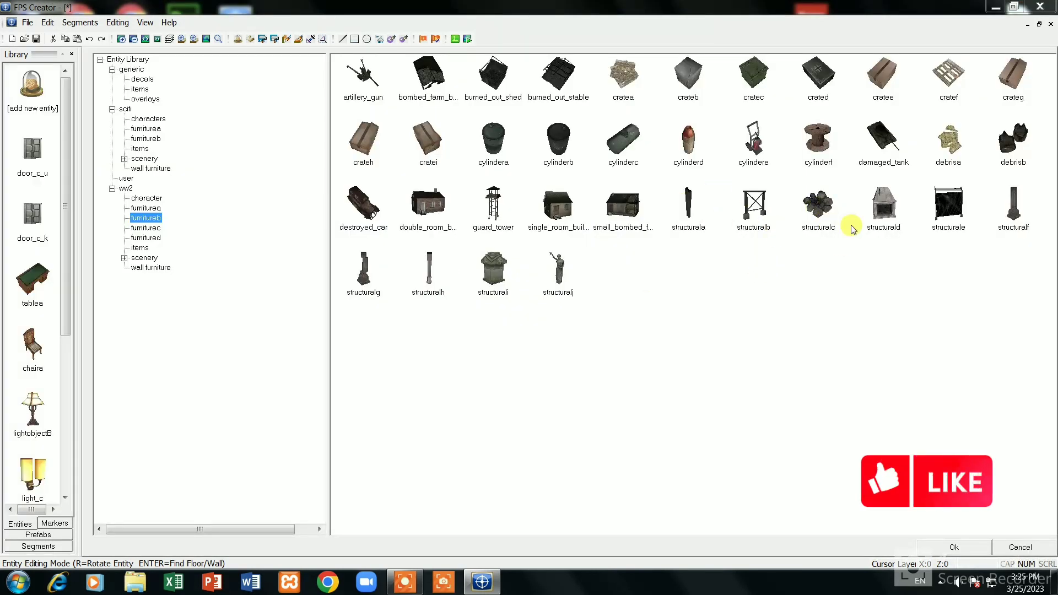
pyautogui.click(828, 226)
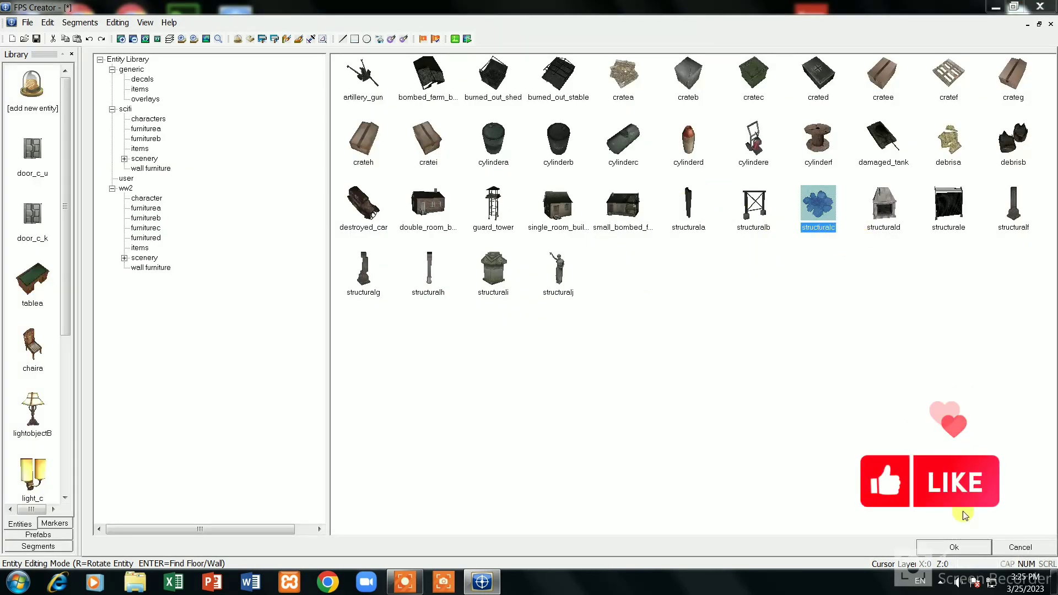
pyautogui.click(954, 547)
pyautogui.scroll(3, 504, 350)
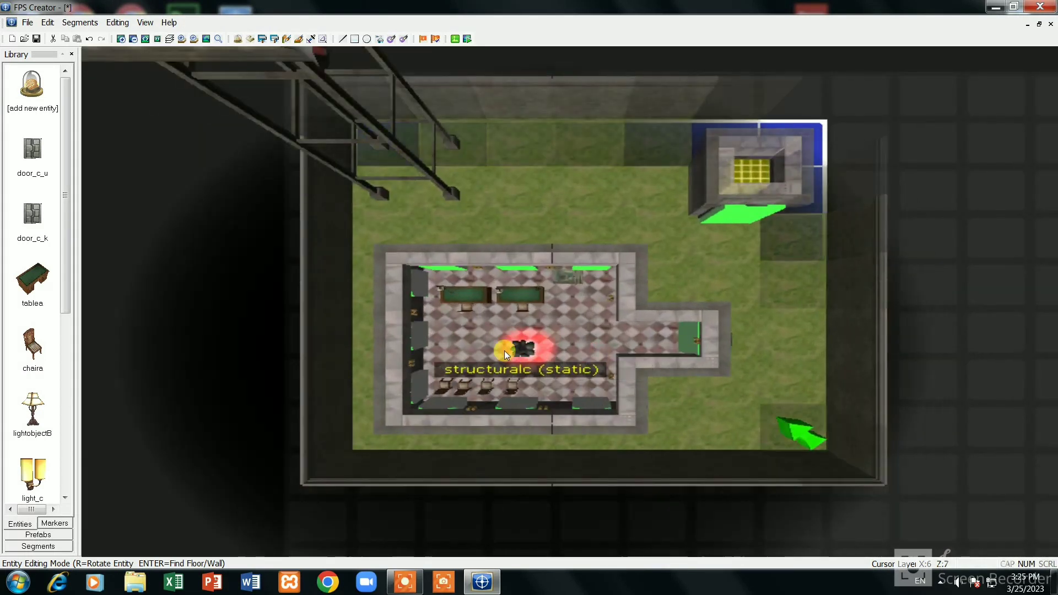
pyautogui.scroll(3, 504, 350)
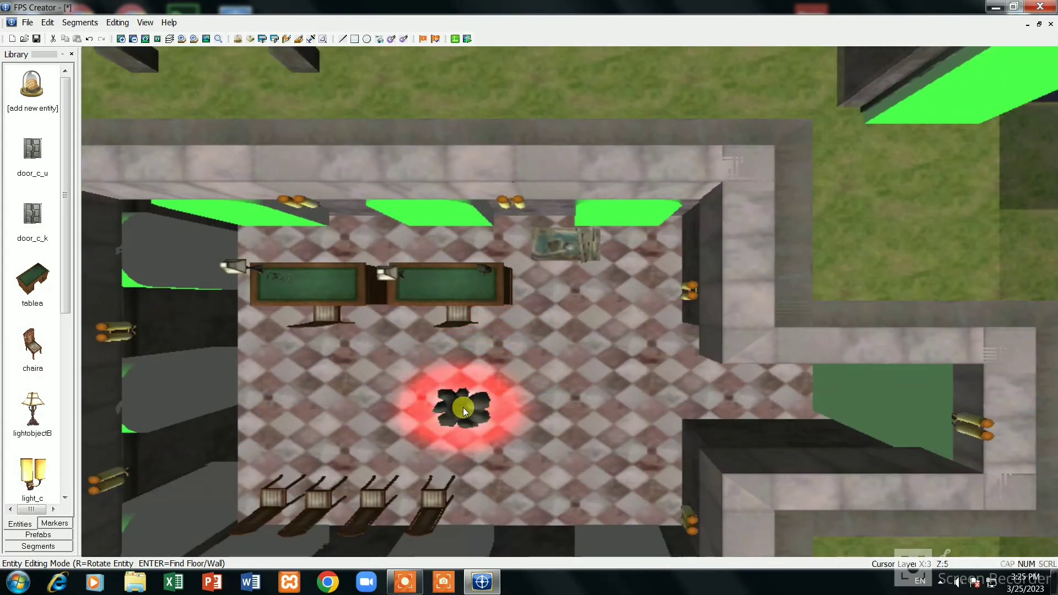
pyautogui.click(463, 408)
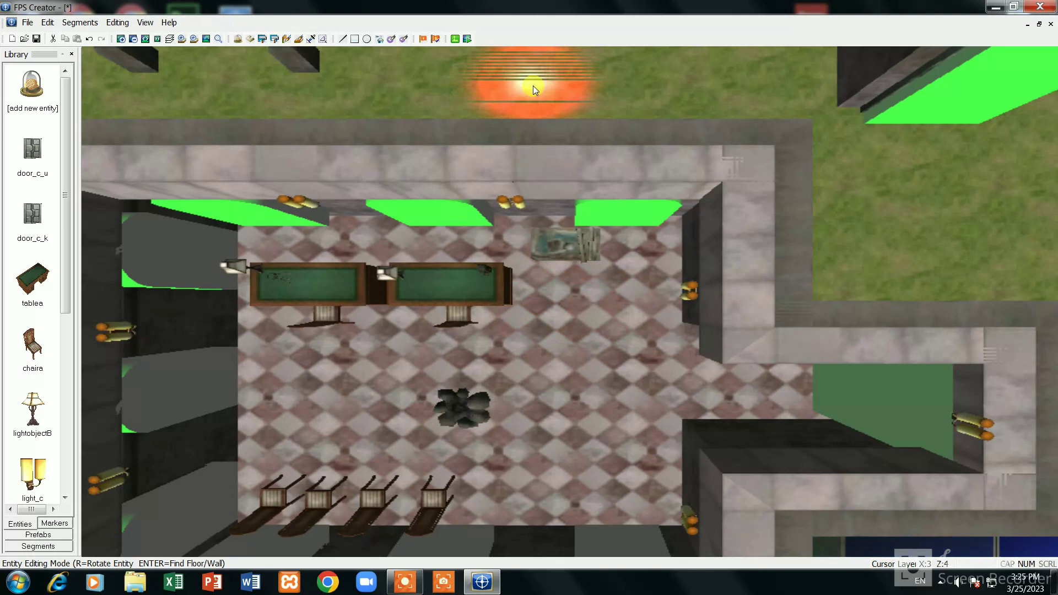
# Review the level from above, checking the yard, the win zone and the furnished room.
pyautogui.scroll(-2, 584, 140)
pyautogui.scroll(-1, 689, 264)
pyautogui.press('Right')
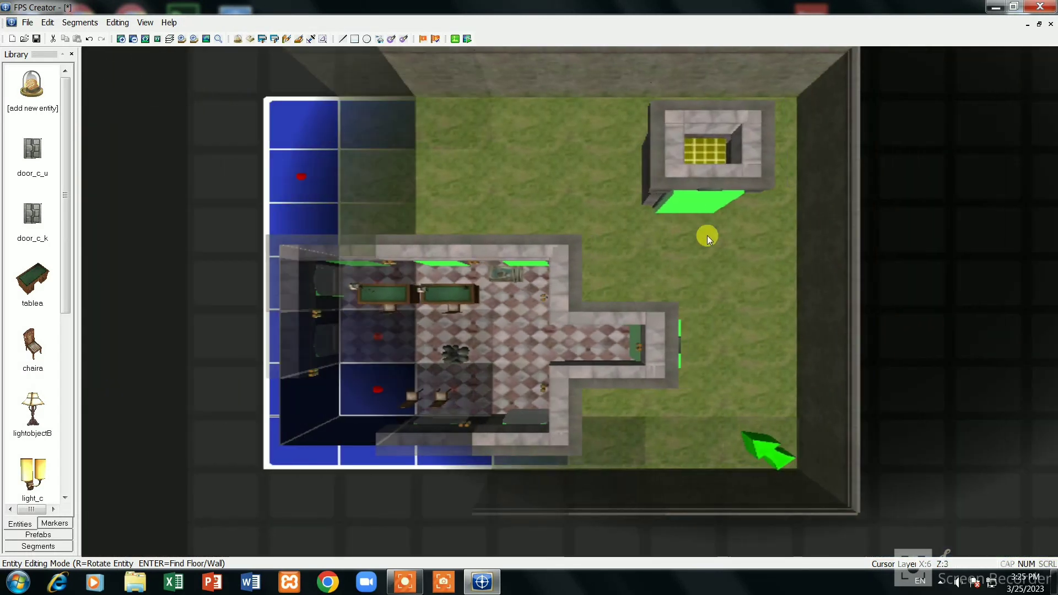
pyautogui.press('Up')
pyautogui.press('Down')
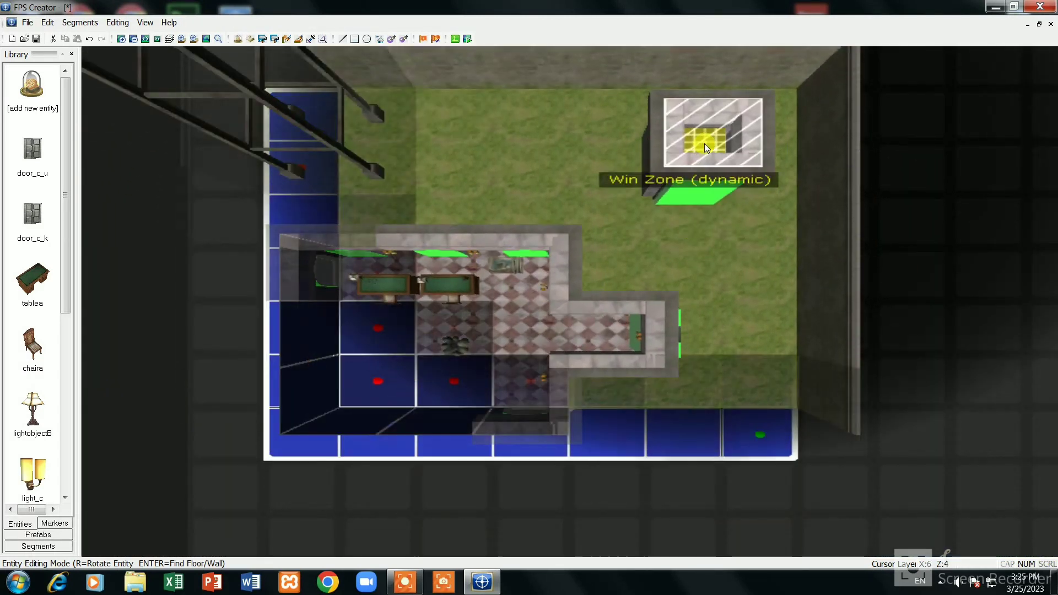
pyautogui.press('pagedown')
pyautogui.press('pagedown')
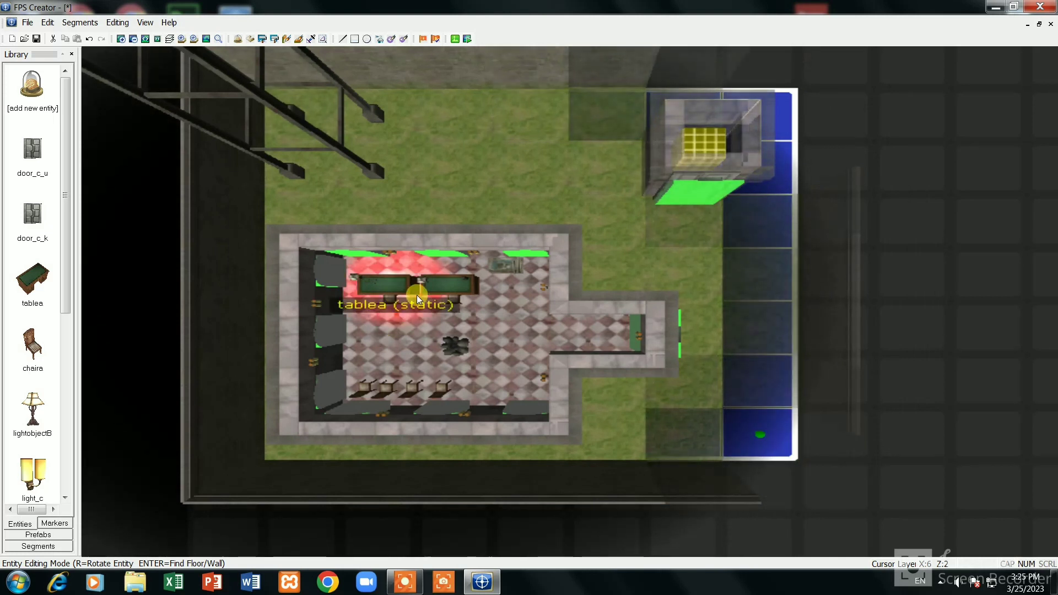
pyautogui.press('pageup')
pyautogui.press('pageup')
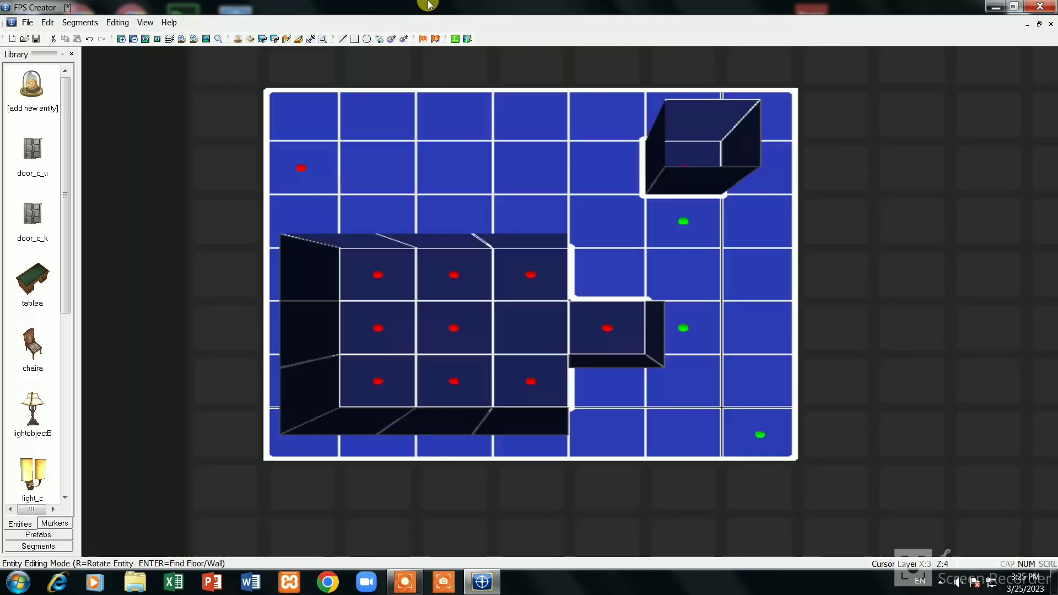
# Run the test game and enter the large room through its extension door to inspect the furnishings.
pyautogui.click(457, 40)
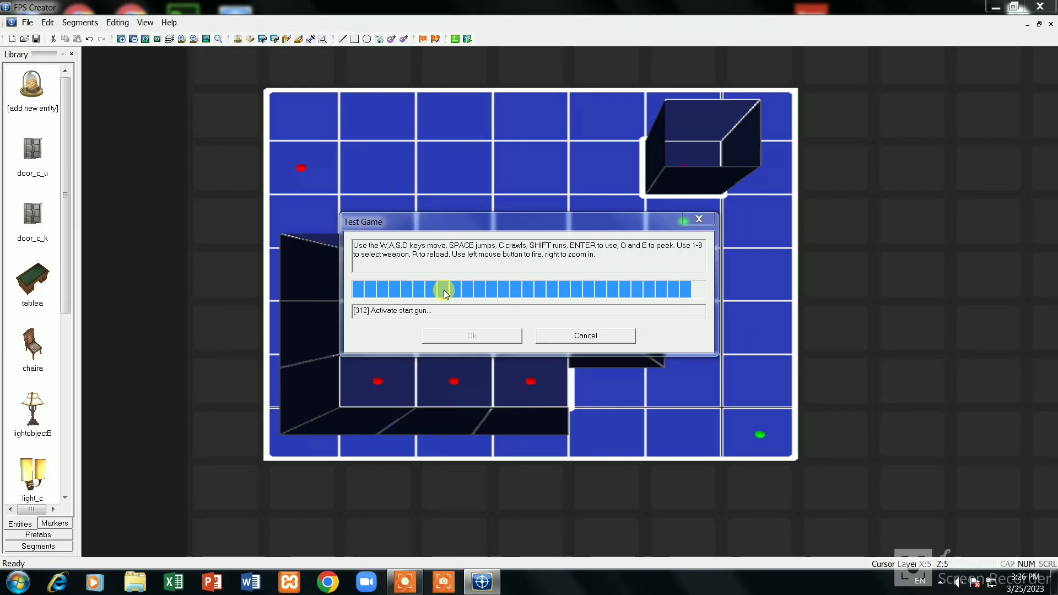
pyautogui.click(452, 336)
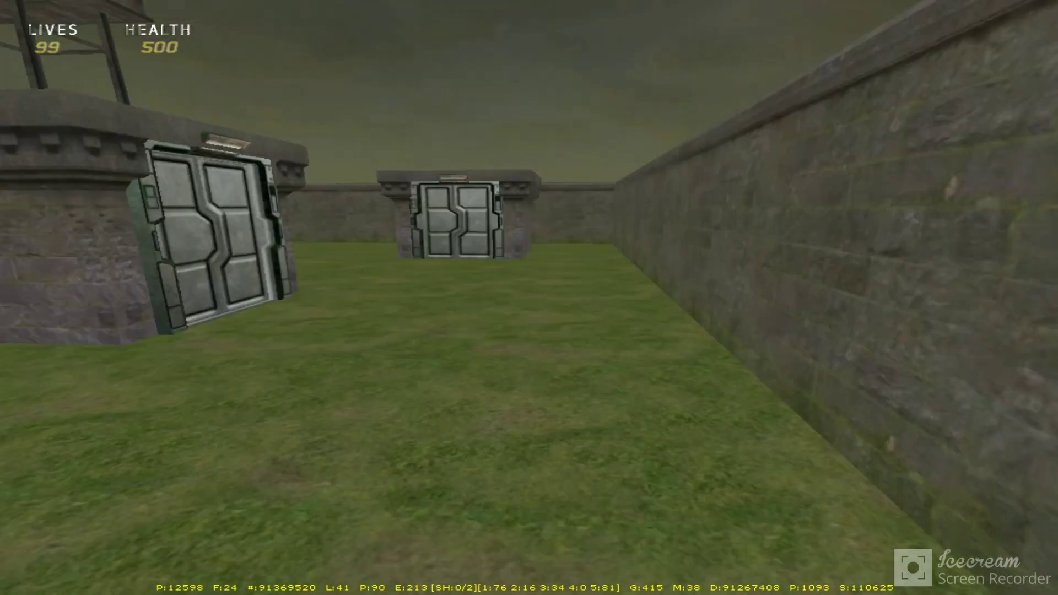
pyautogui.press('w')
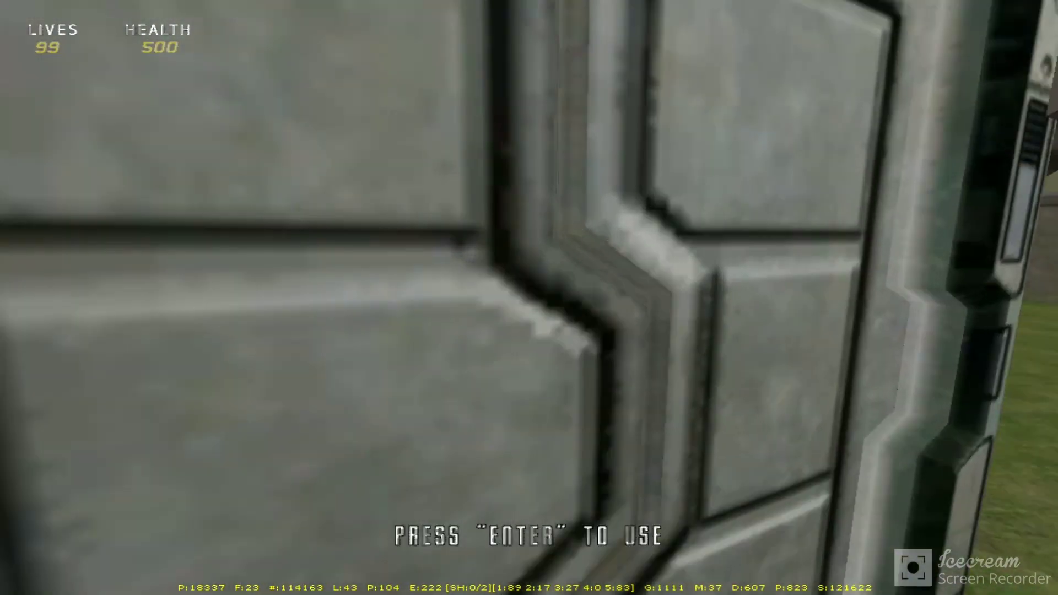
pyautogui.press('Return')
pyautogui.press('w')
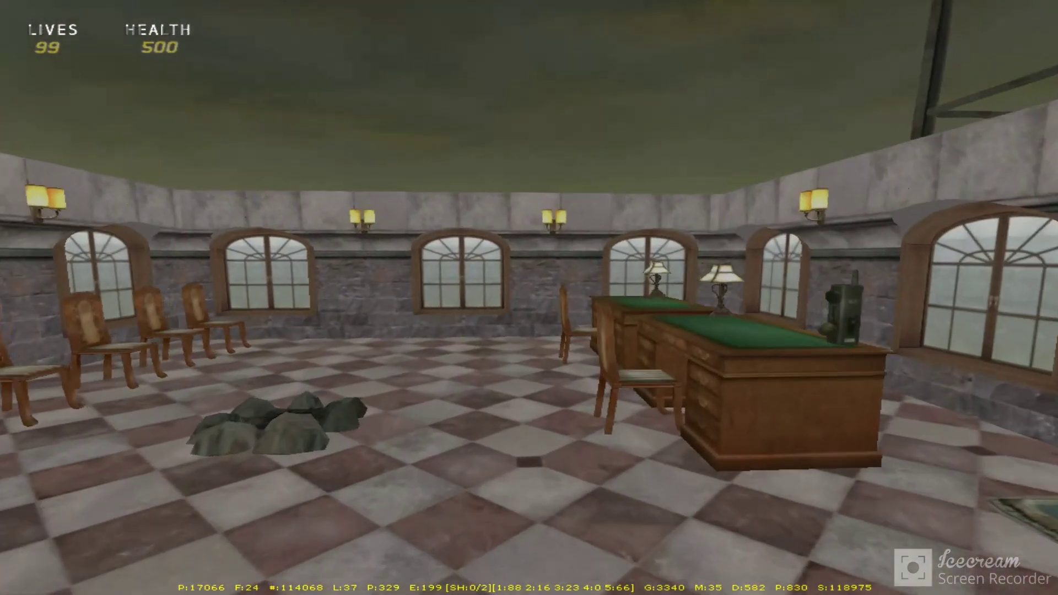
# Walk around the green-topped desks in the test game to inspect the lamps, the key ring and the windowed walls.
pyautogui.press('w')
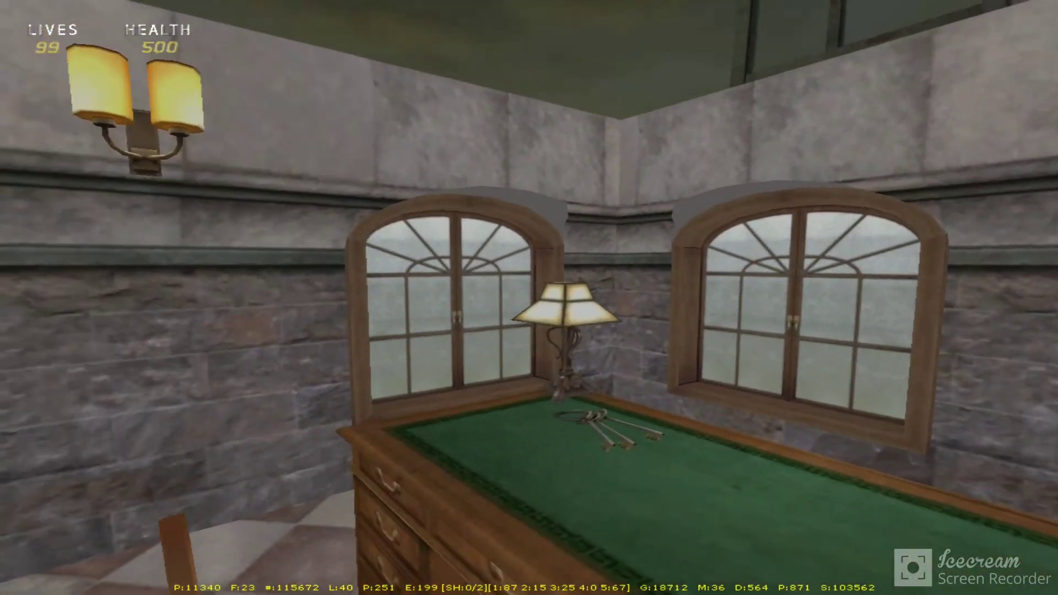
pyautogui.press('w')
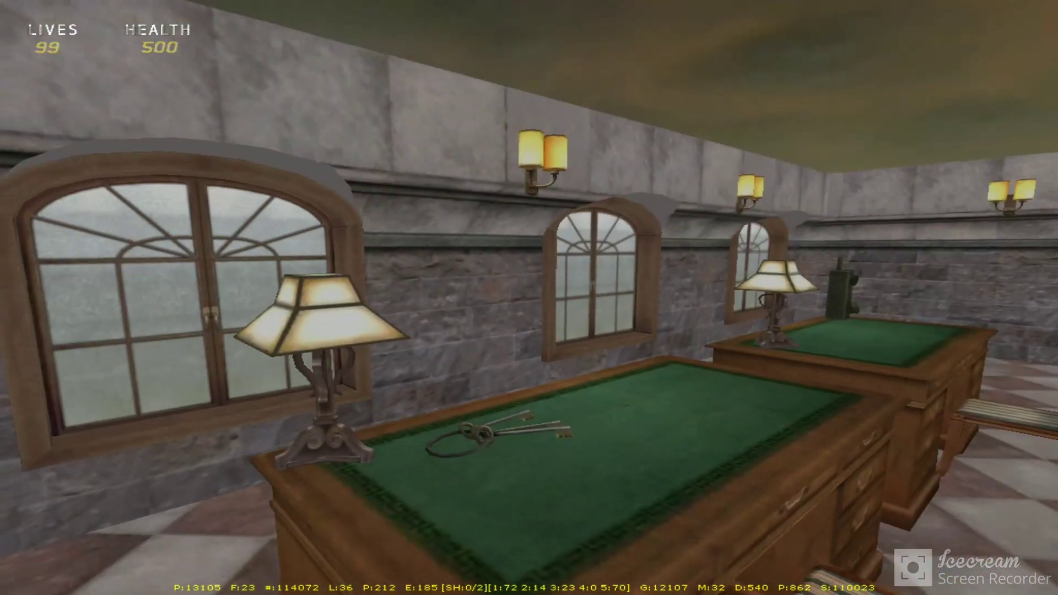
pyautogui.press('s')
pyautogui.press('w')
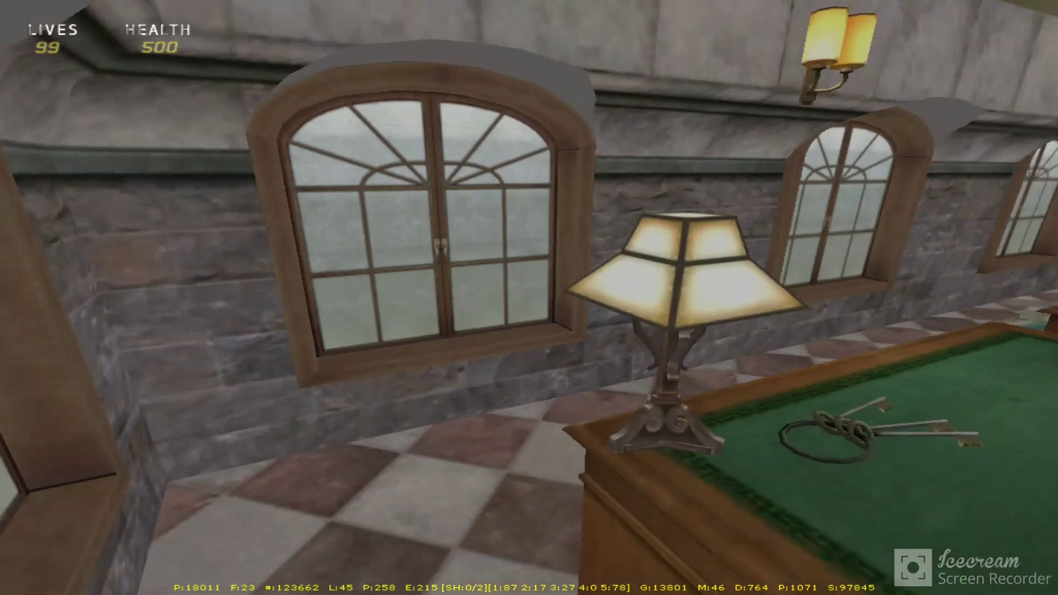
pyautogui.press('w')
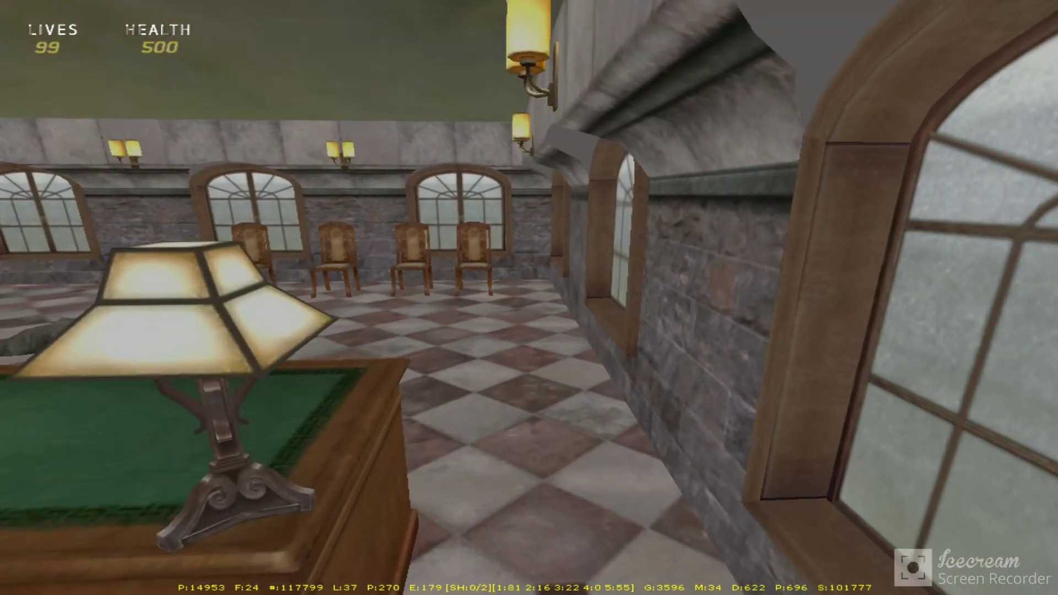
# Leave the furnished room through its doorway to check the double door in the grass yard, and end the test game.
pyautogui.press('w')
pyautogui.press('w')
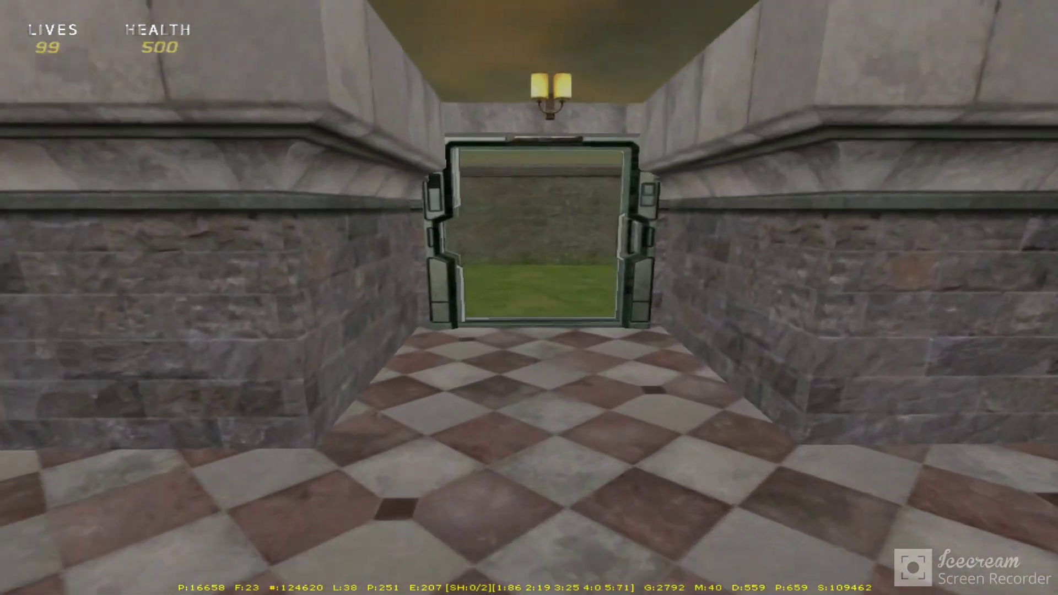
pyautogui.press('w')
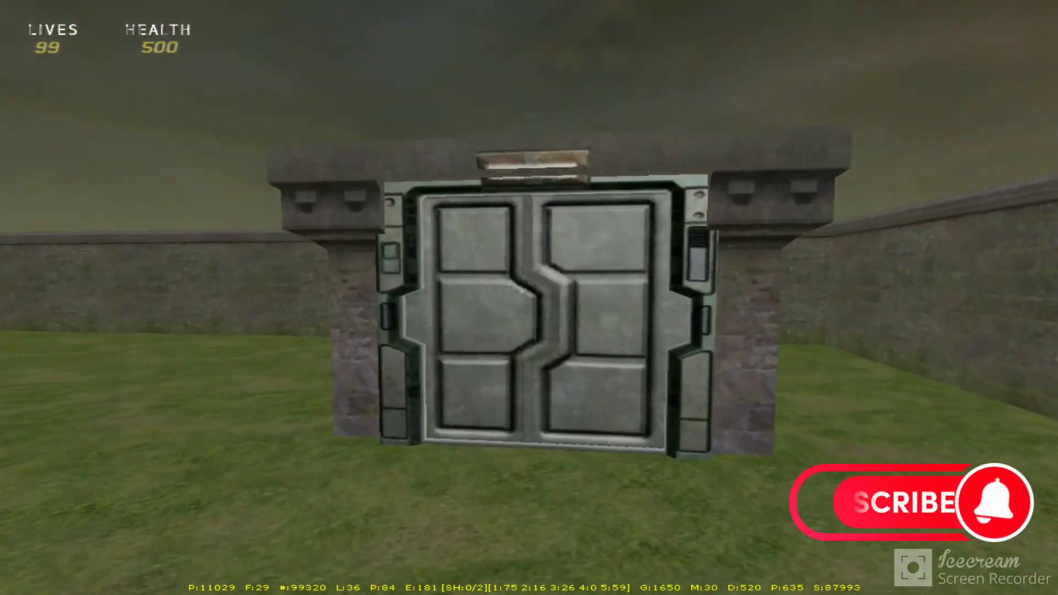
pyautogui.press('w')
pyautogui.press('Escape')
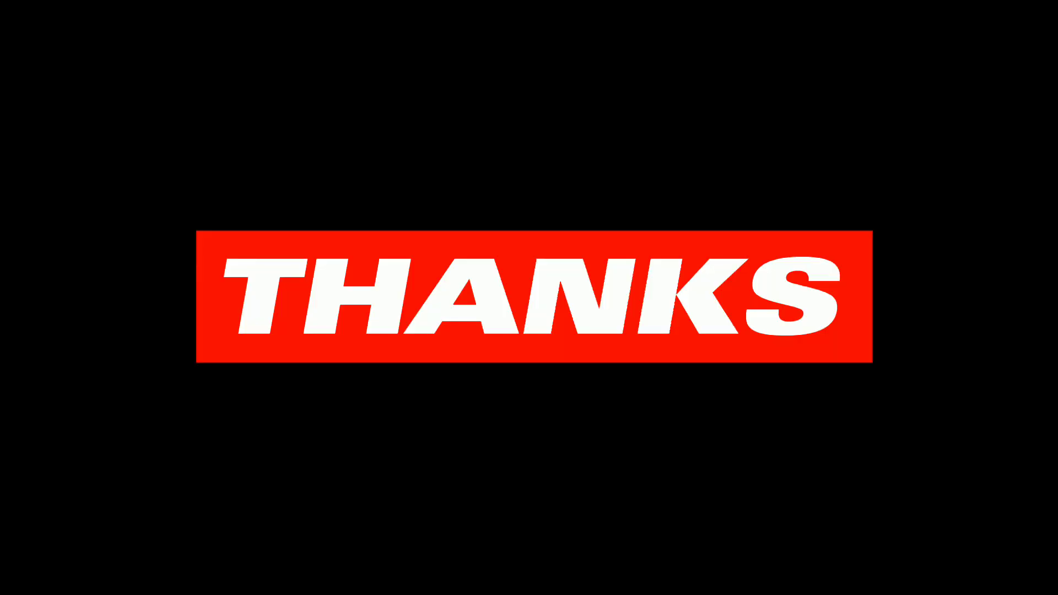